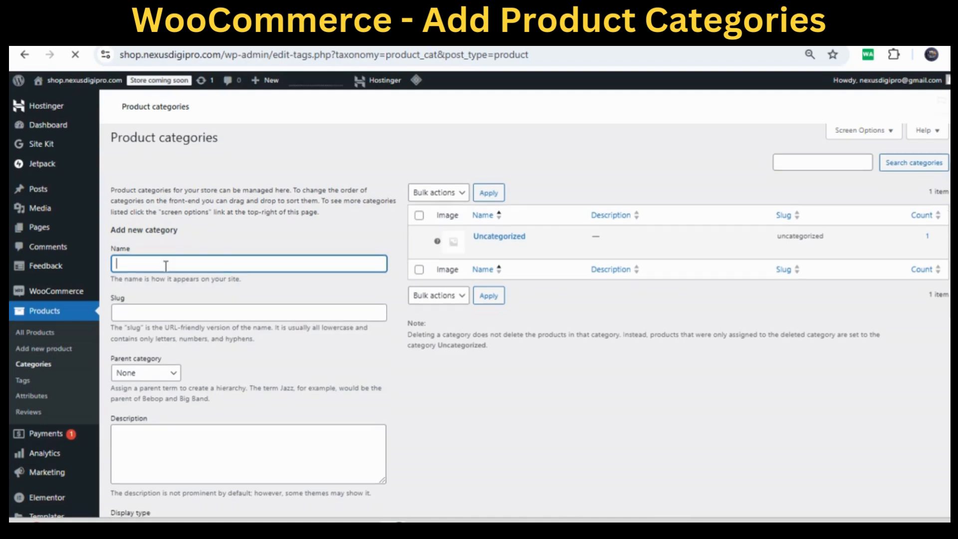
Step: Enter Clothing as the new product category's name and Cloth as its slug
text(Clo)
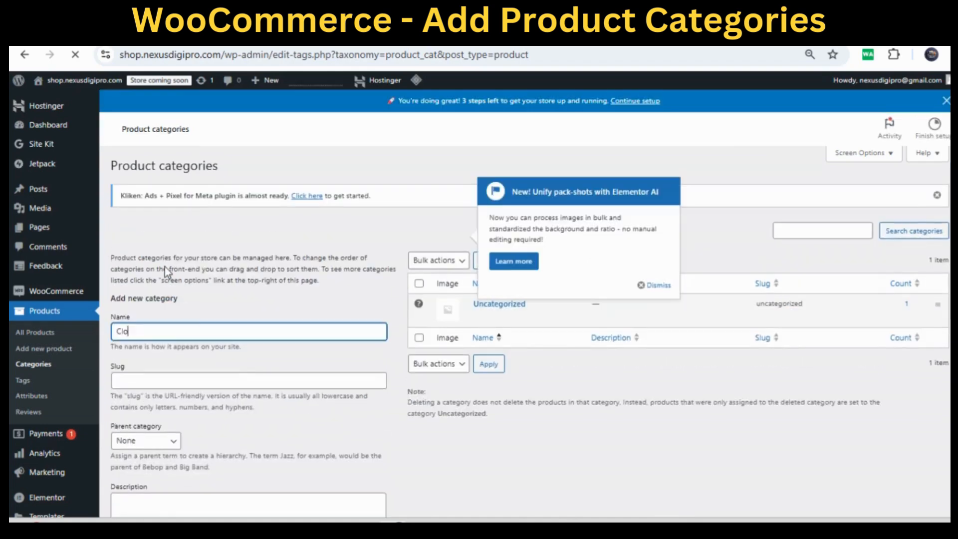
text(thing)
click(146, 380)
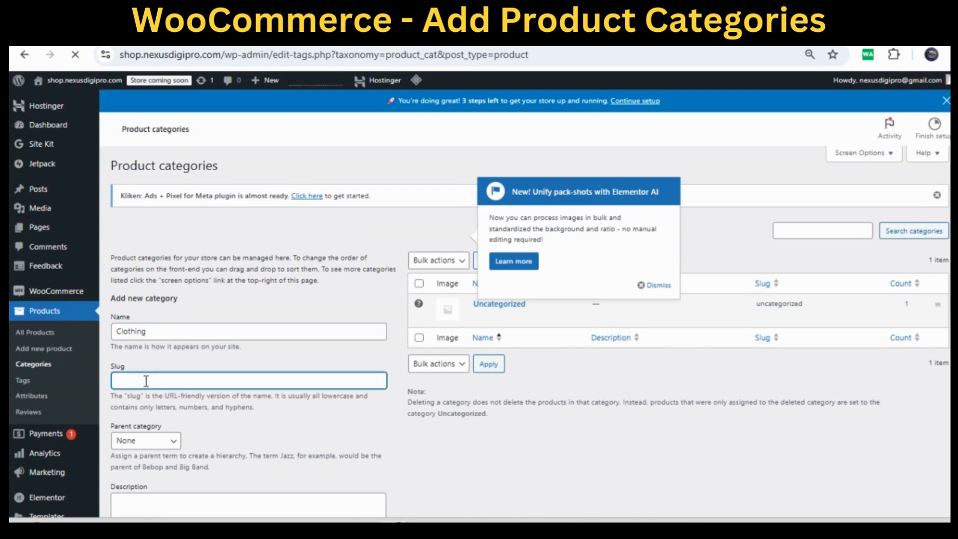
text(cloth)
Step: Keep the parent category at None and enter "Clothing Category" as the category's description
scroll(146, 380, down, 3)
scroll(146, 381, down, 1)
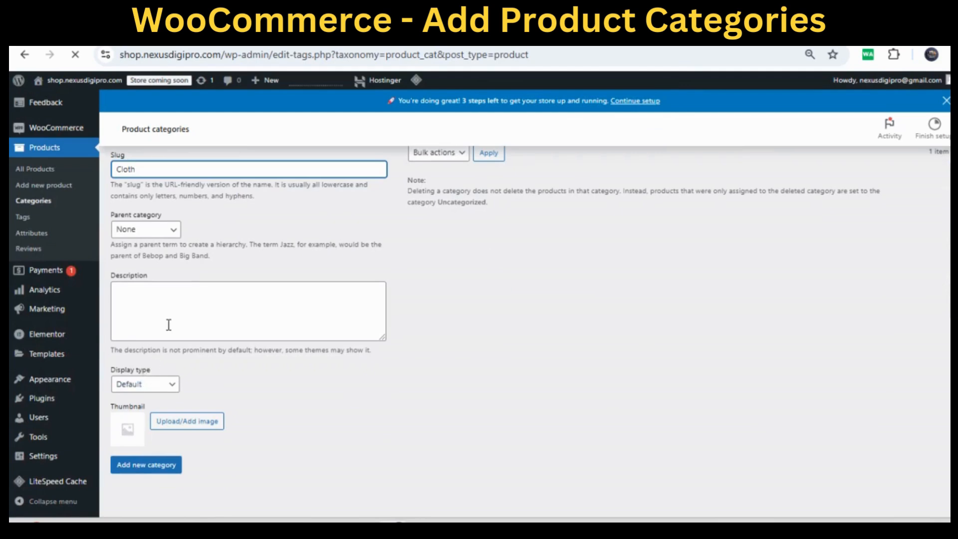
click(175, 237)
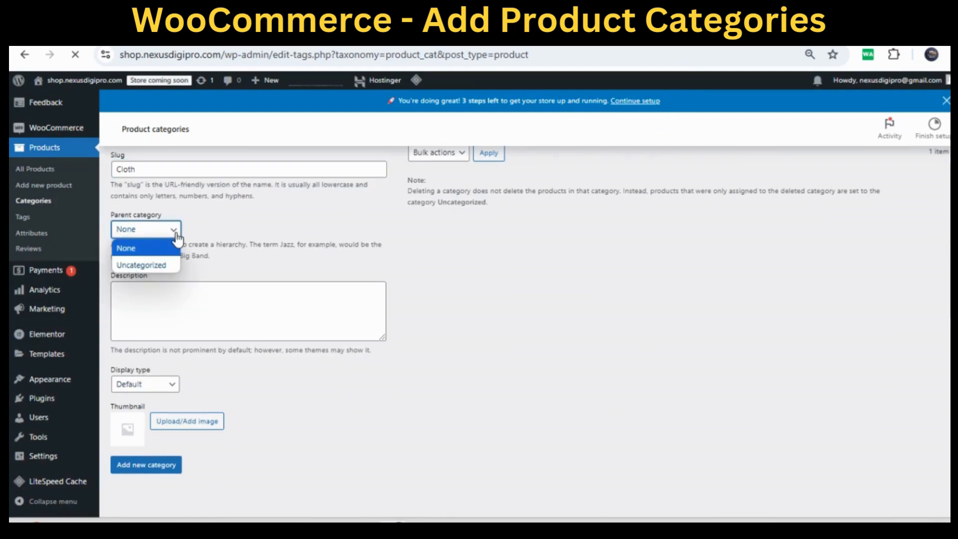
click(247, 218)
click(198, 309)
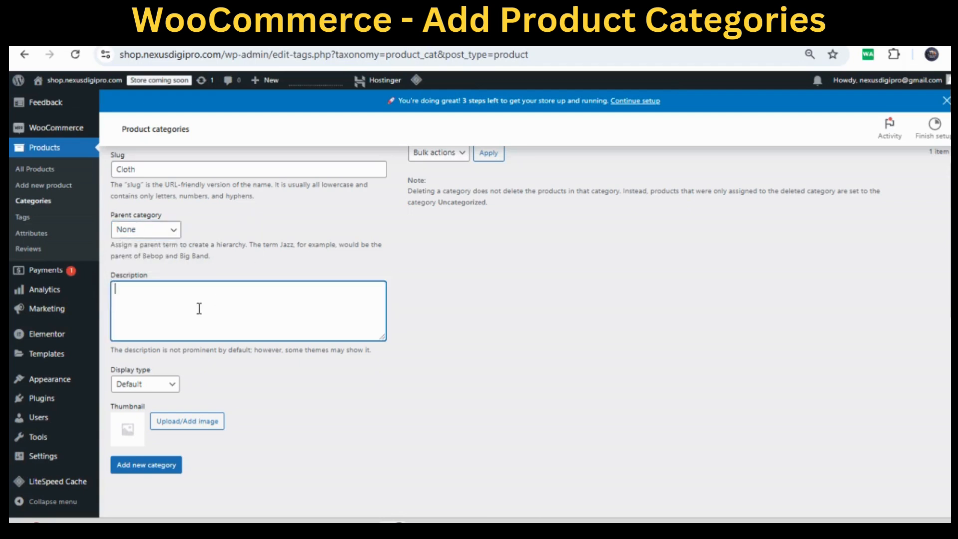
text(Clothing Categ)
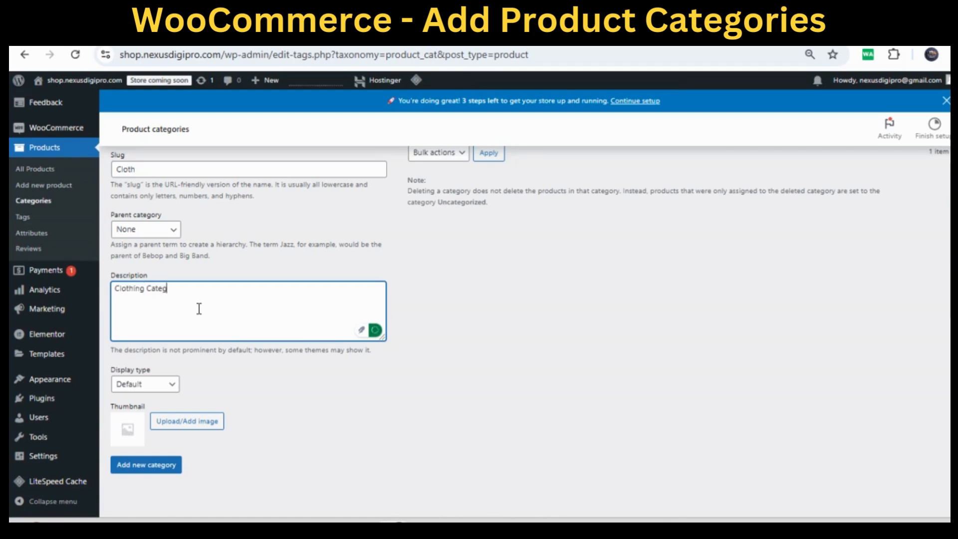
text(ory)
Step: Keep the display type at Default and add the new Clothing category
click(158, 384)
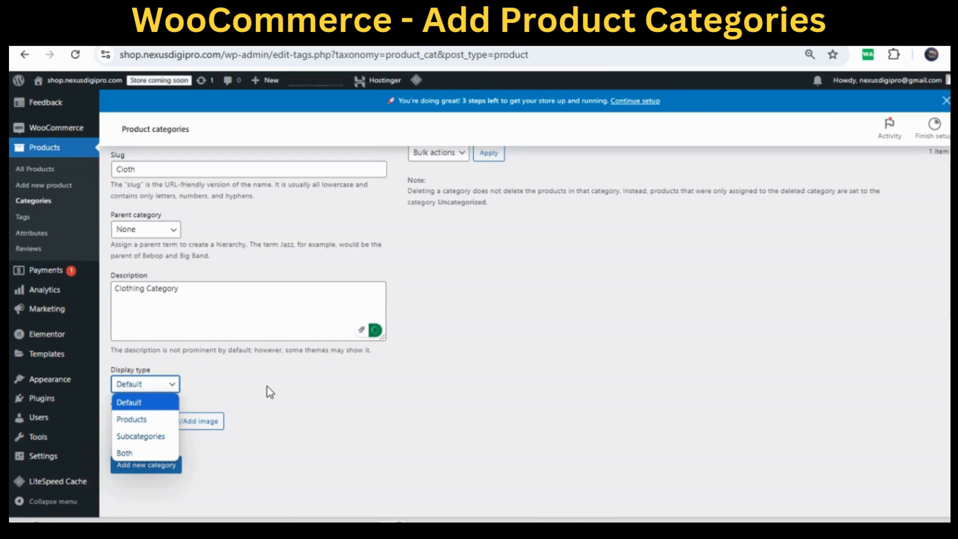
click(328, 388)
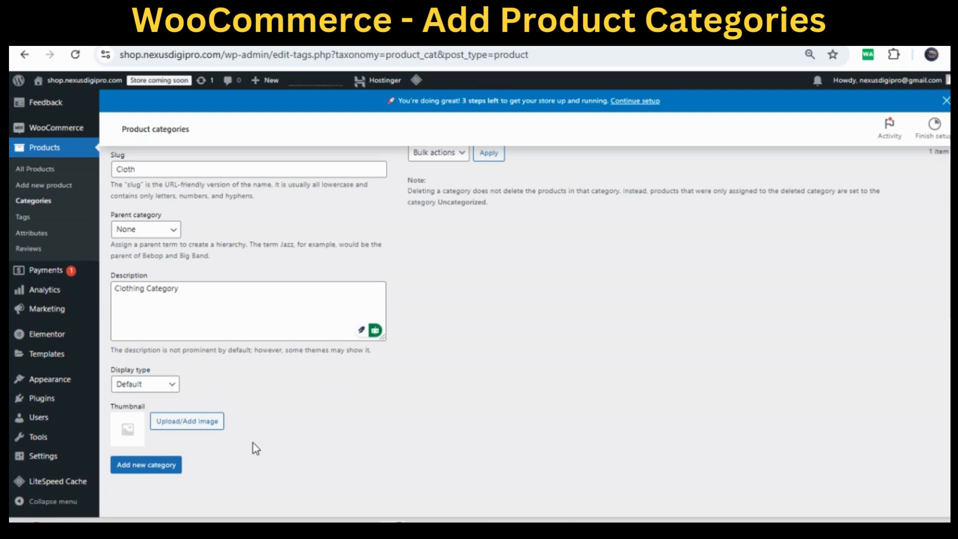
scroll(253, 442, up, 5)
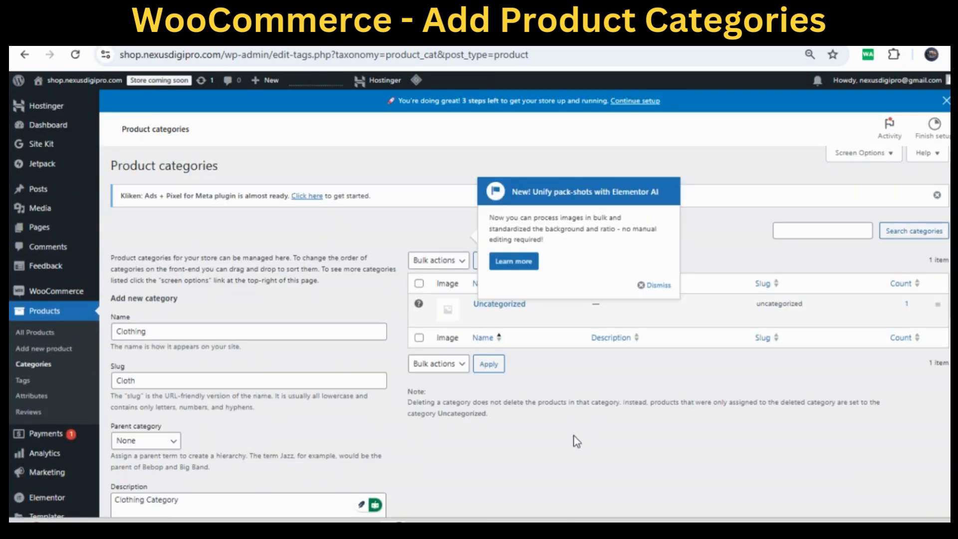
scroll(531, 452, down, 4)
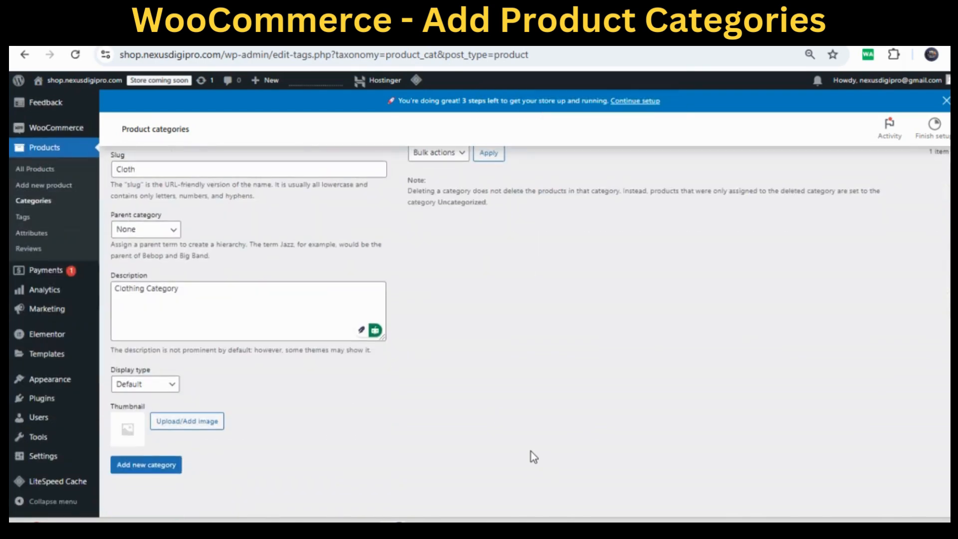
click(147, 467)
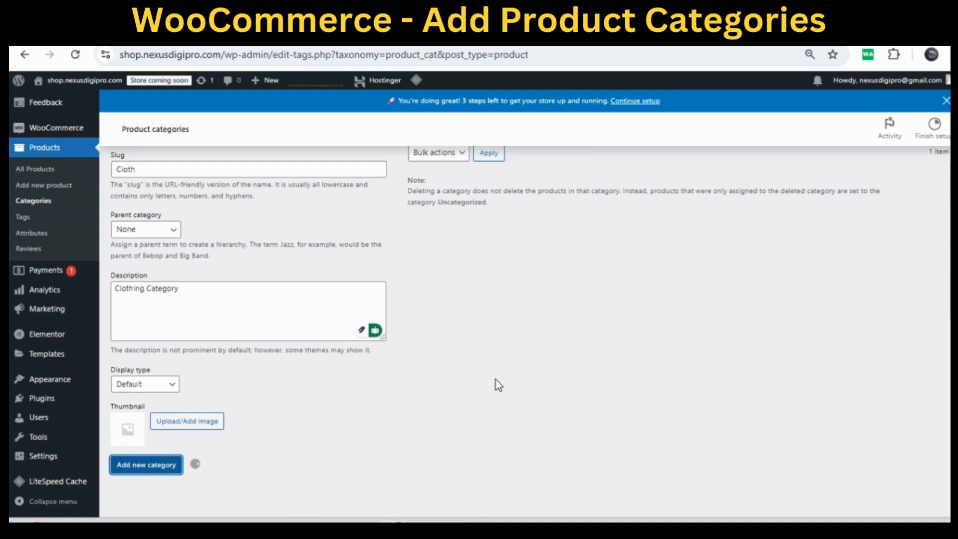
scroll(522, 332, up, 3)
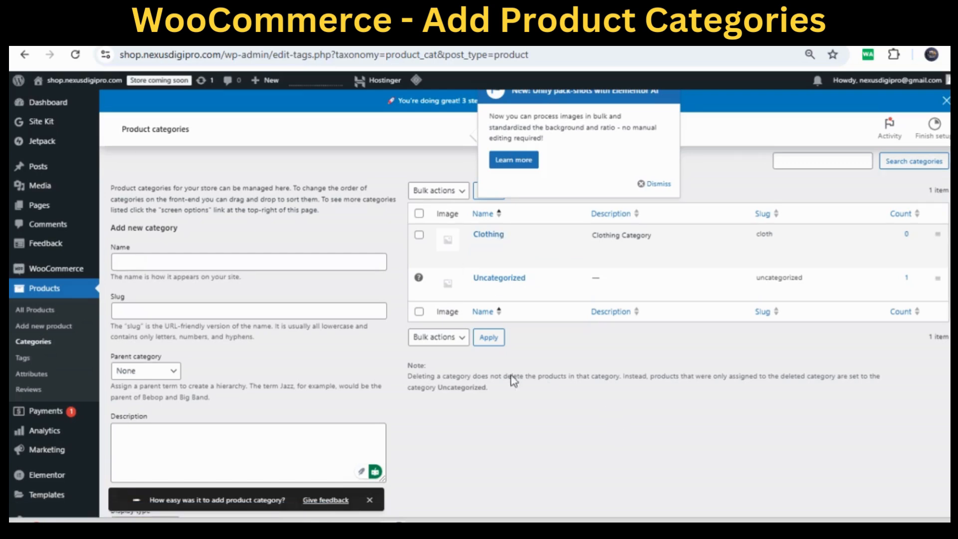
Step: In the list of all products, quick-edit Men's T-Shirt to replace the Uncategorized category with Clothing, and save the update
click(44, 312)
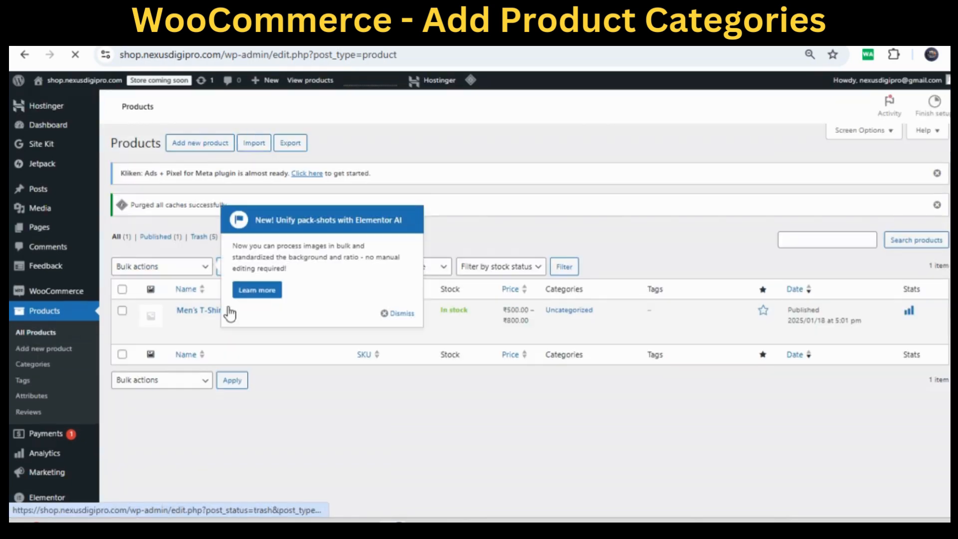
click(408, 318)
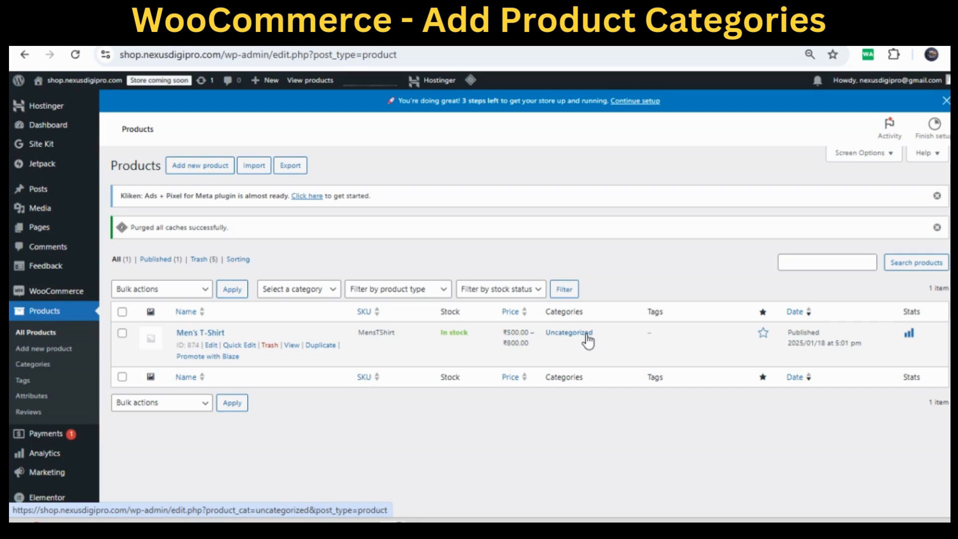
click(240, 346)
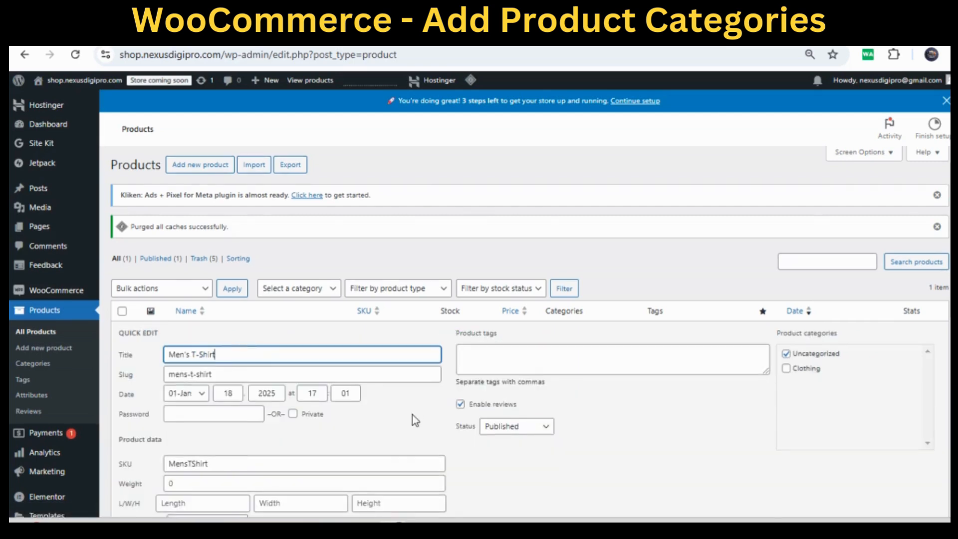
scroll(412, 414, down, 3)
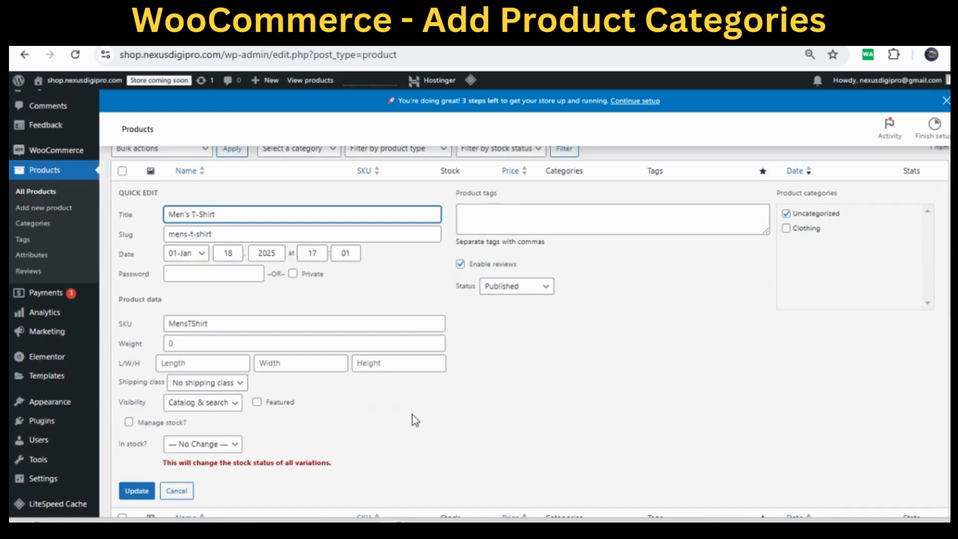
scroll(412, 415, up, 3)
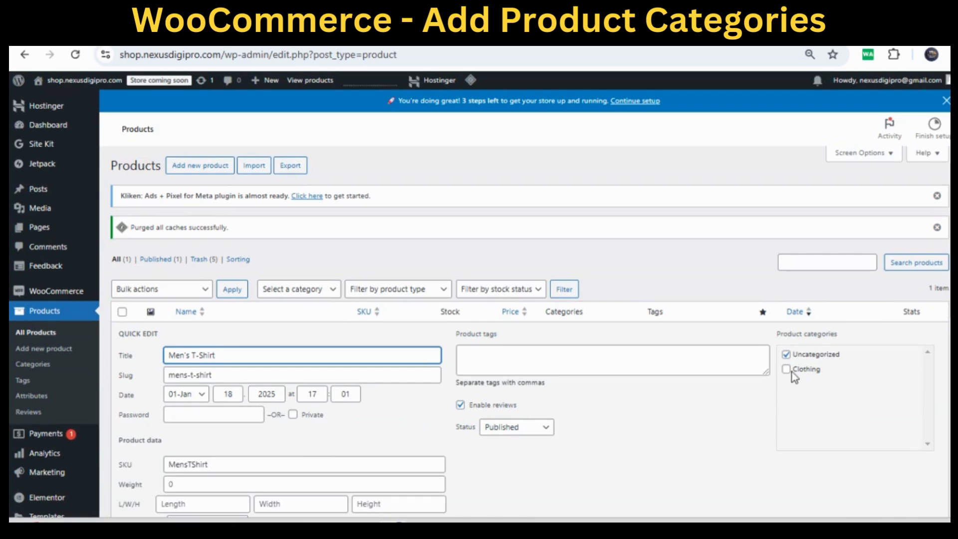
click(786, 355)
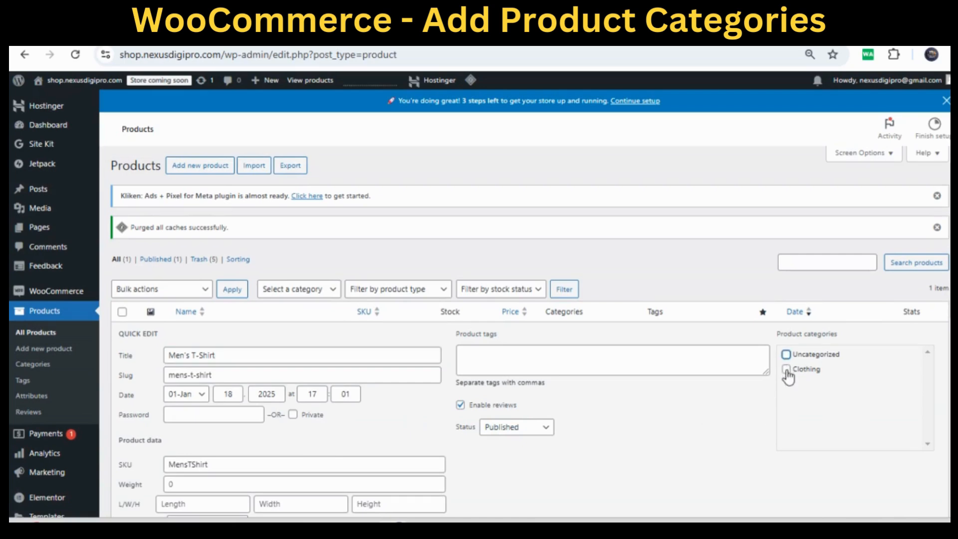
click(786, 369)
scroll(716, 417, down, 2)
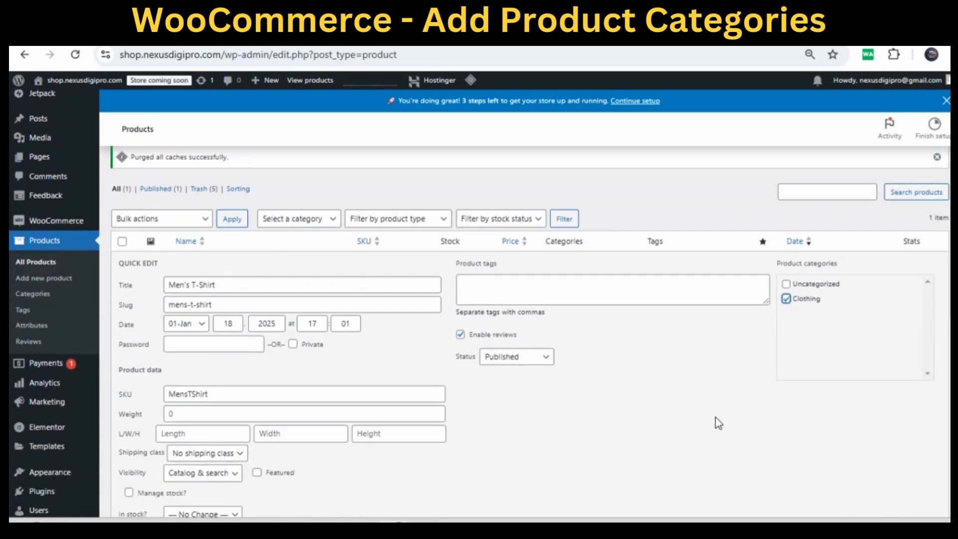
scroll(716, 418, down, 3)
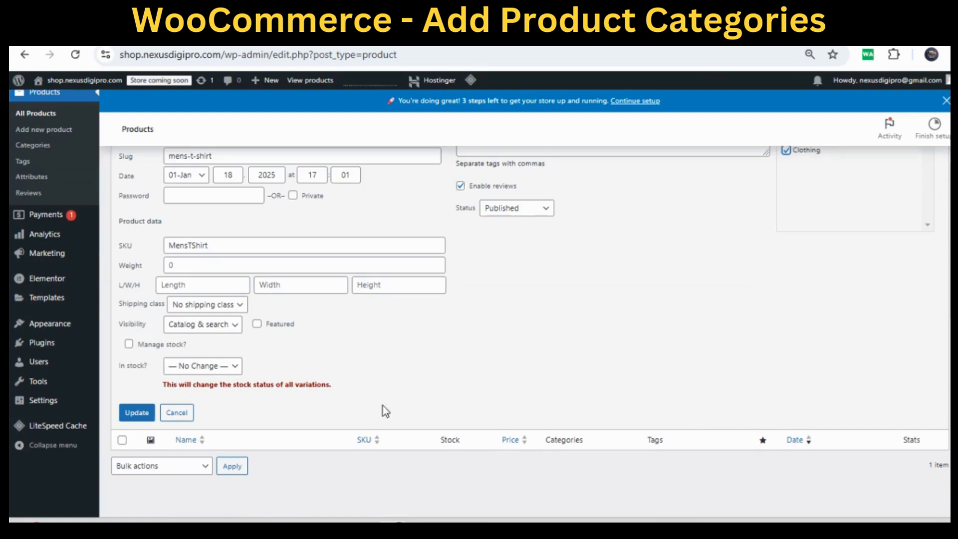
click(135, 412)
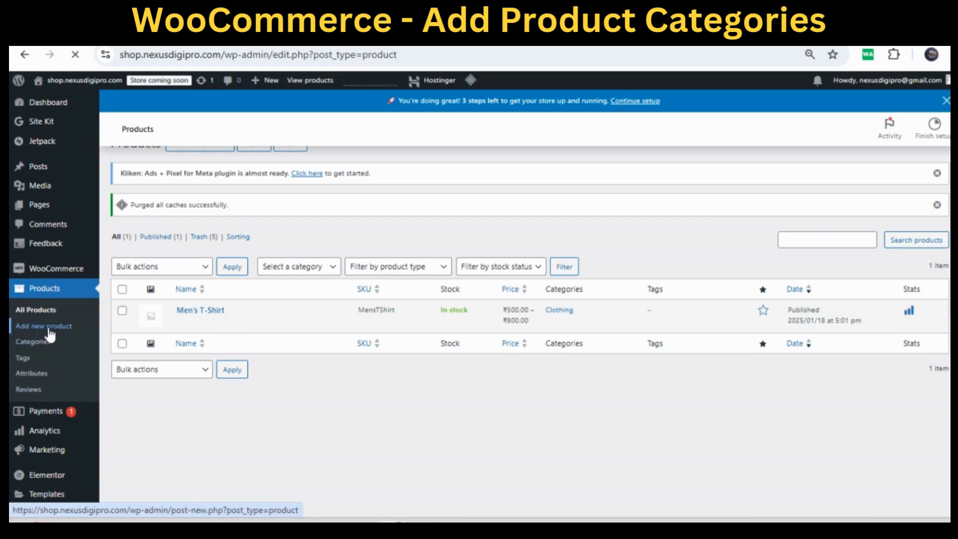
Step: Start a new product and name it Women's Kurta
click(44, 342)
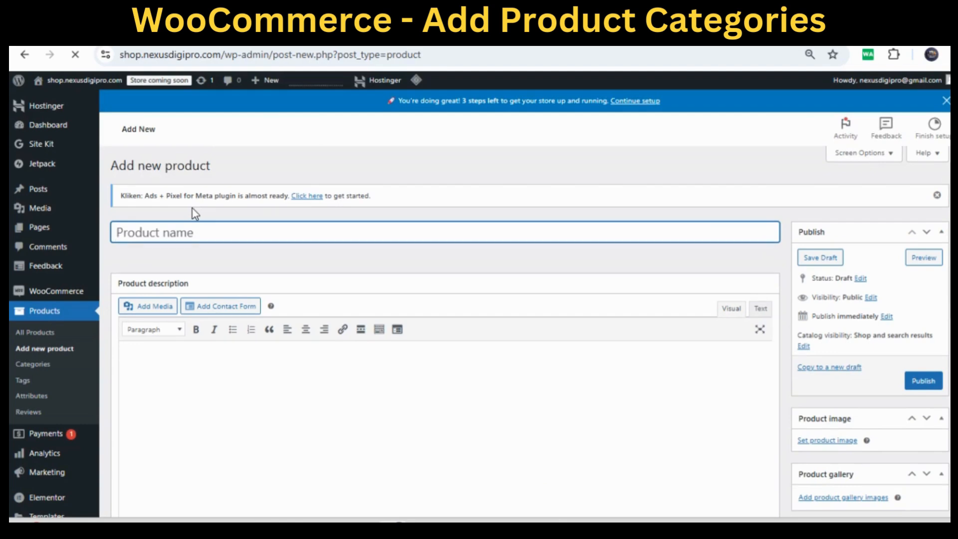
text(K)
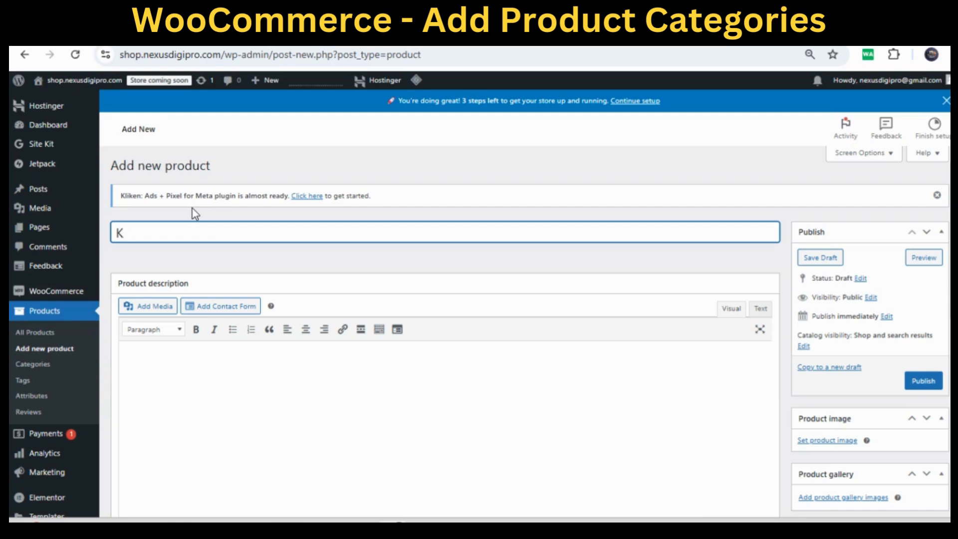
key(BackSpace)
text(Women's)
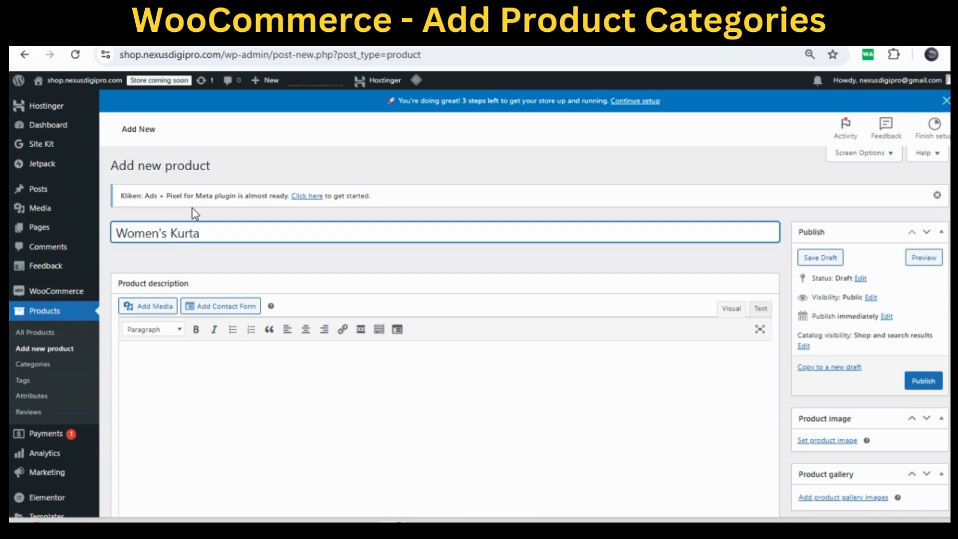
text( Kurta)
Step: Enter "long description of the product" as the main product description
scroll(250, 353, down, 2)
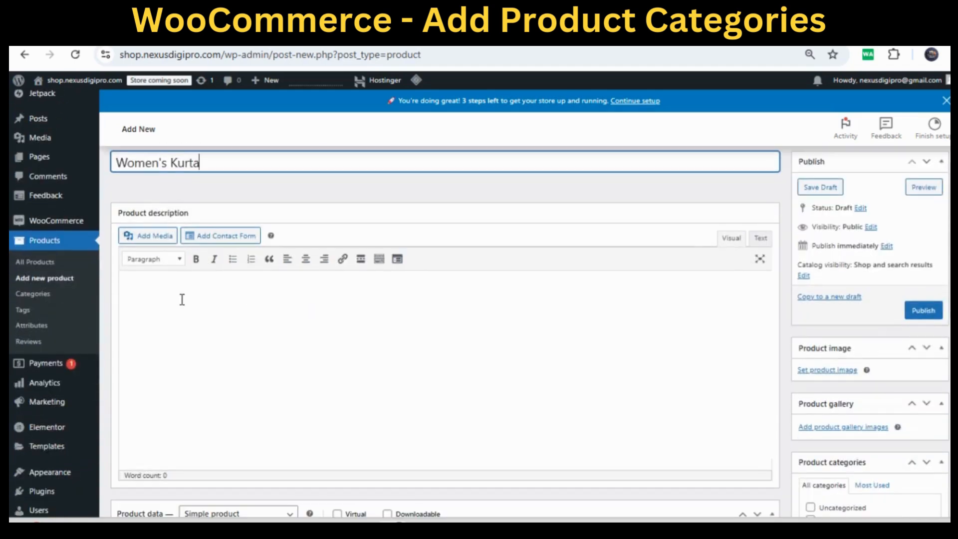
click(182, 299)
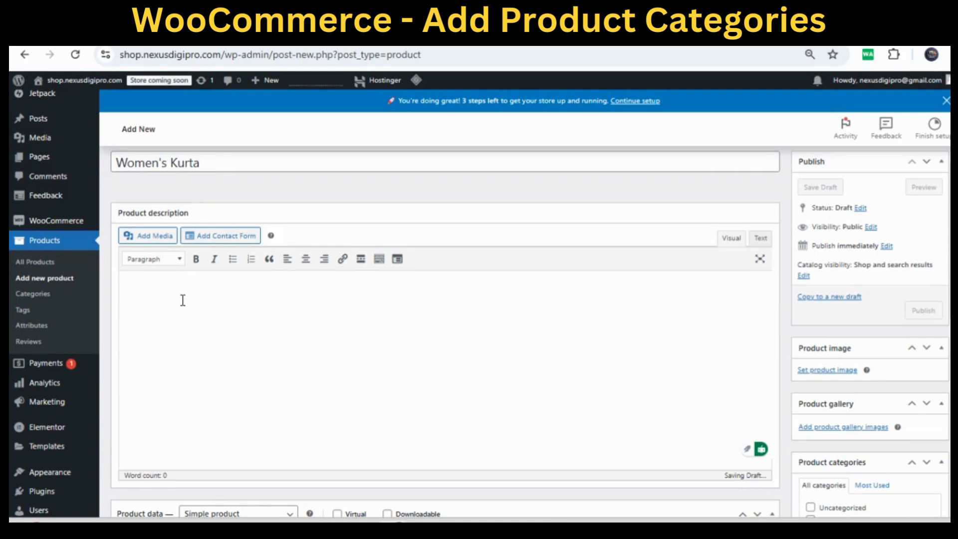
text(long)
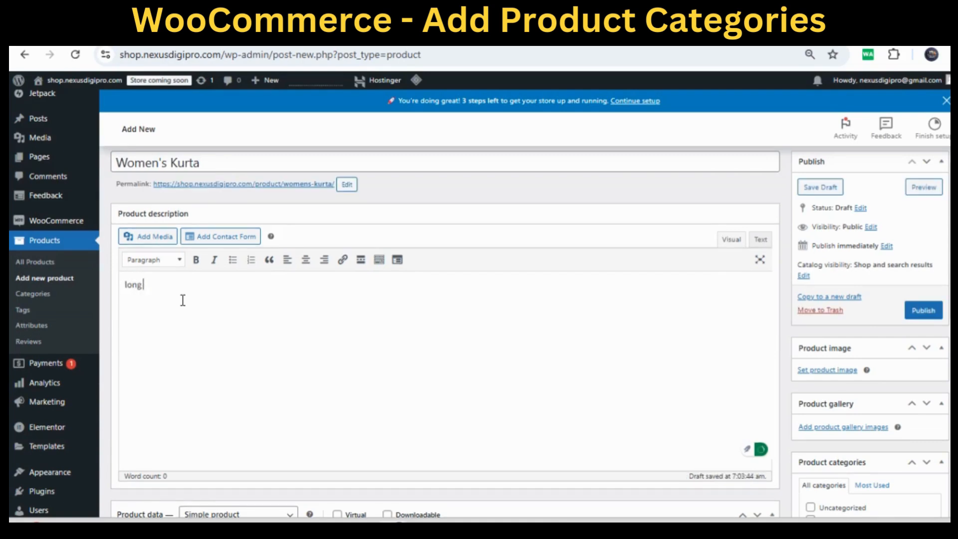
text( description of the product)
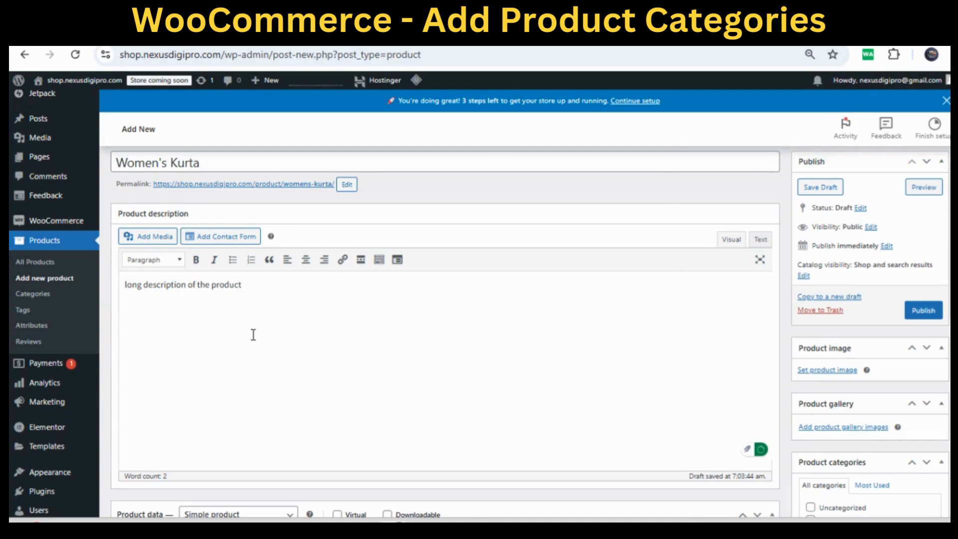
Step: Set the product's regular price to 1600 and its sale price to 1400 rupees
scroll(254, 337, down, 3)
scroll(255, 337, down, 3)
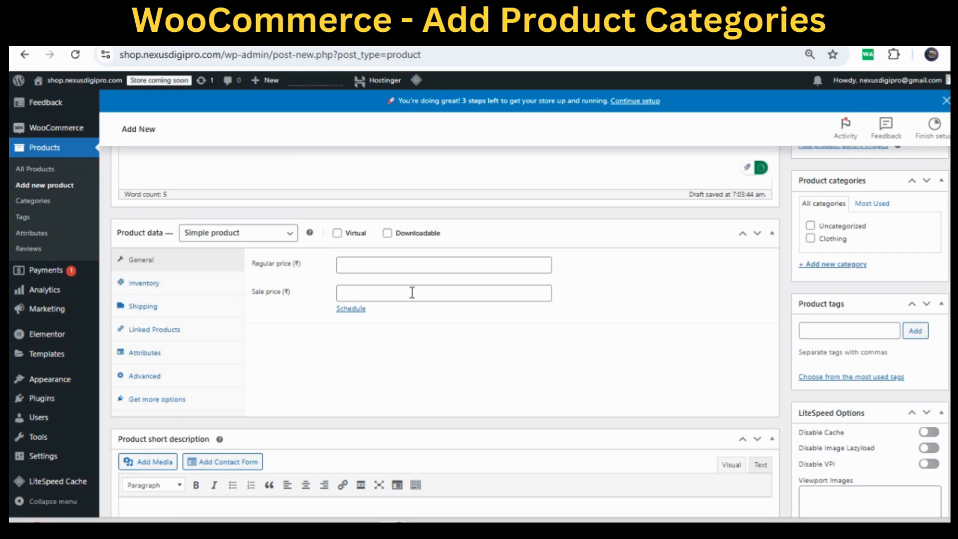
click(386, 262)
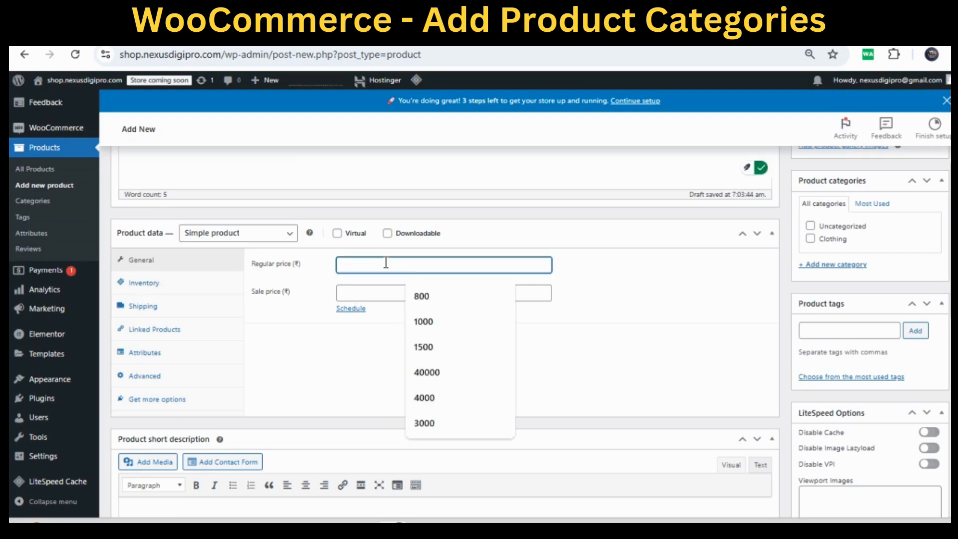
text(1)
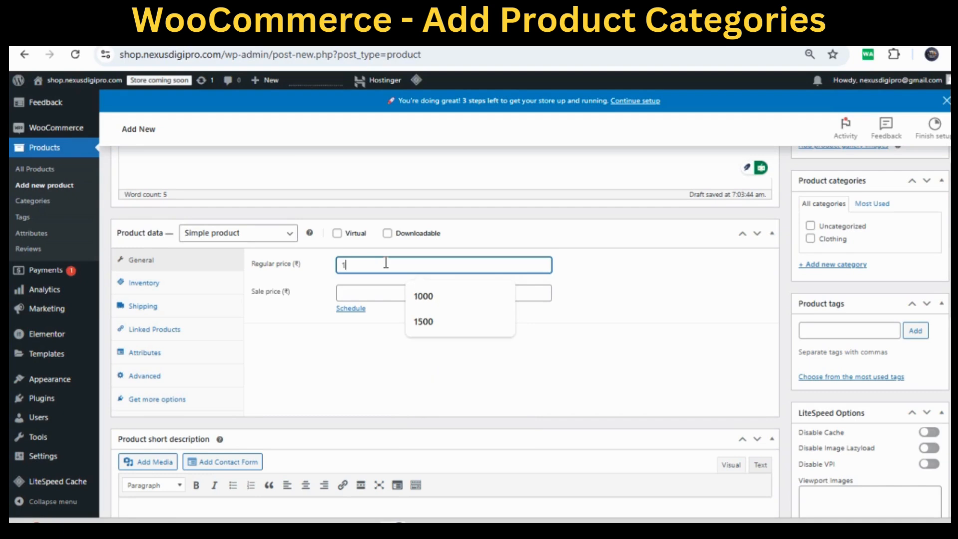
text(600)
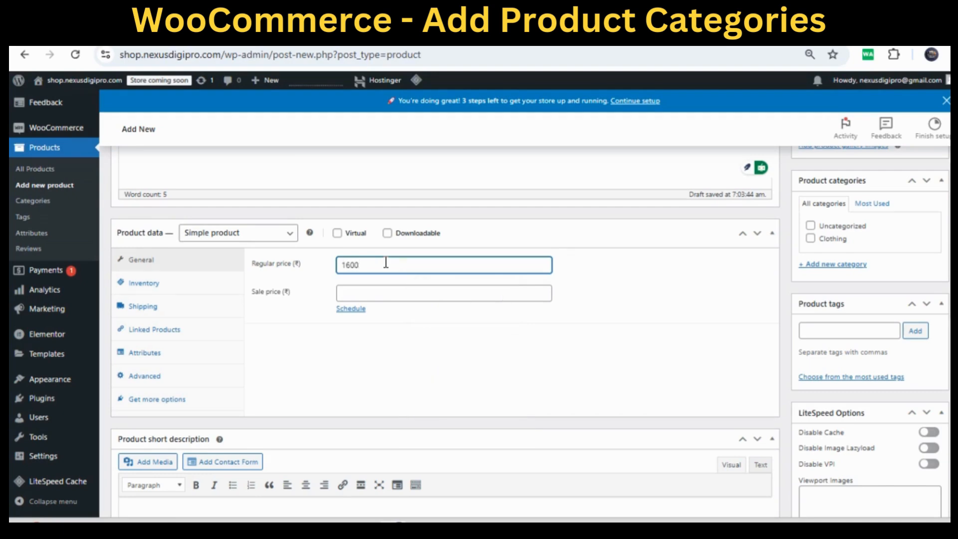
click(387, 292)
text(1400)
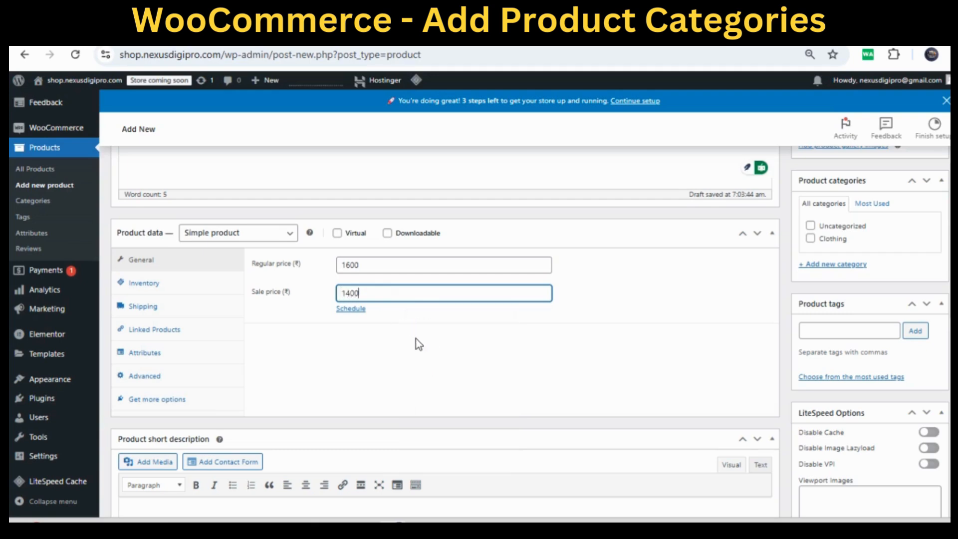
Step: In the product's inventory data, set the SKU to kurta
click(158, 287)
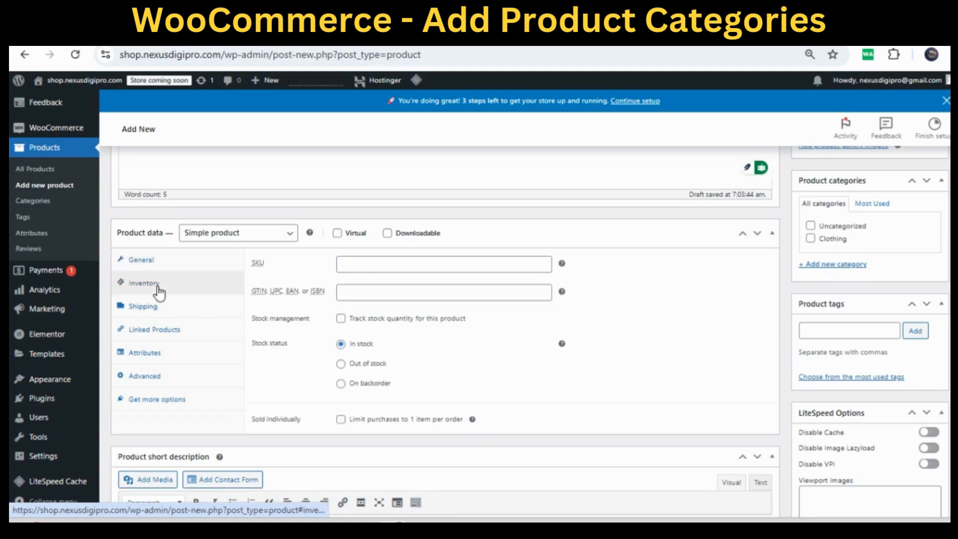
click(365, 265)
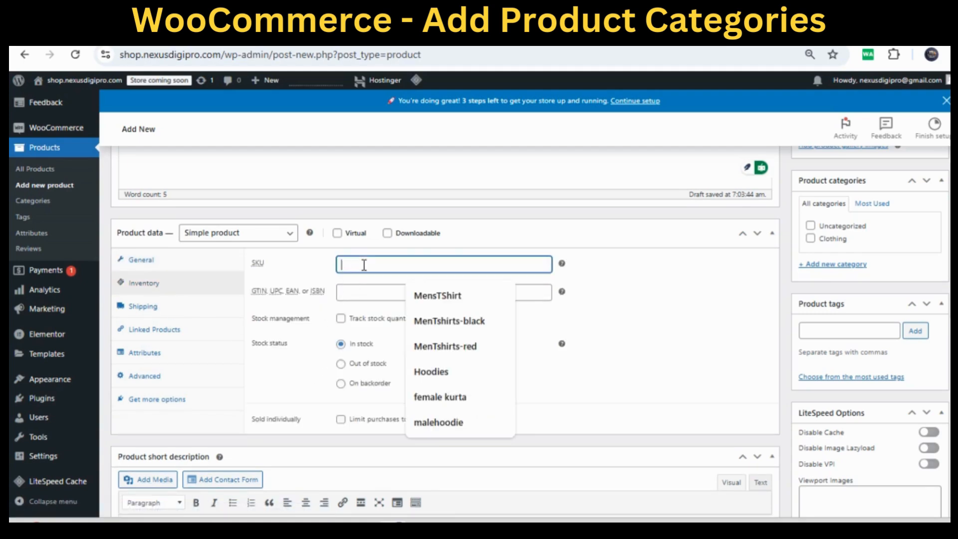
text(kurta)
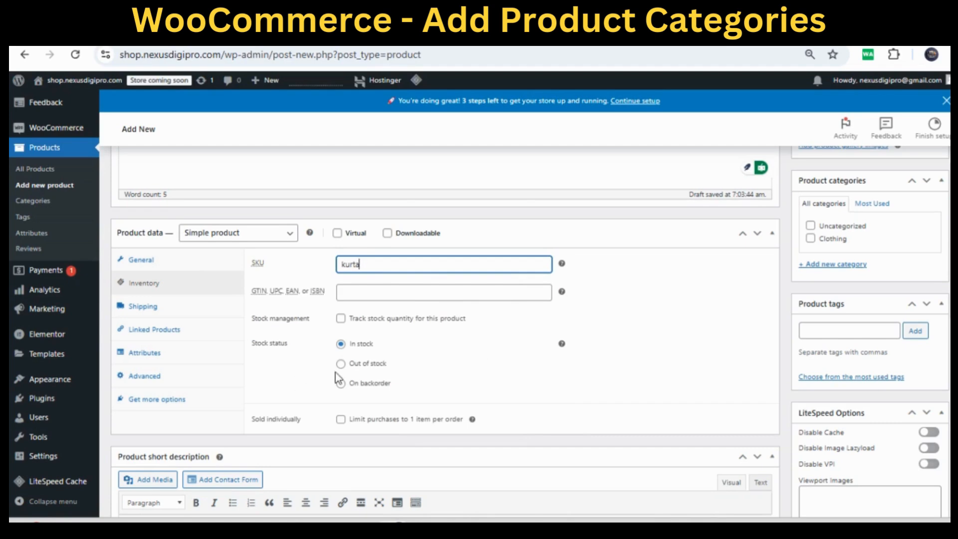
Step: Enable stock quantity tracking for the product, with a quantity of 15 and a low stock threshold of 6
click(342, 319)
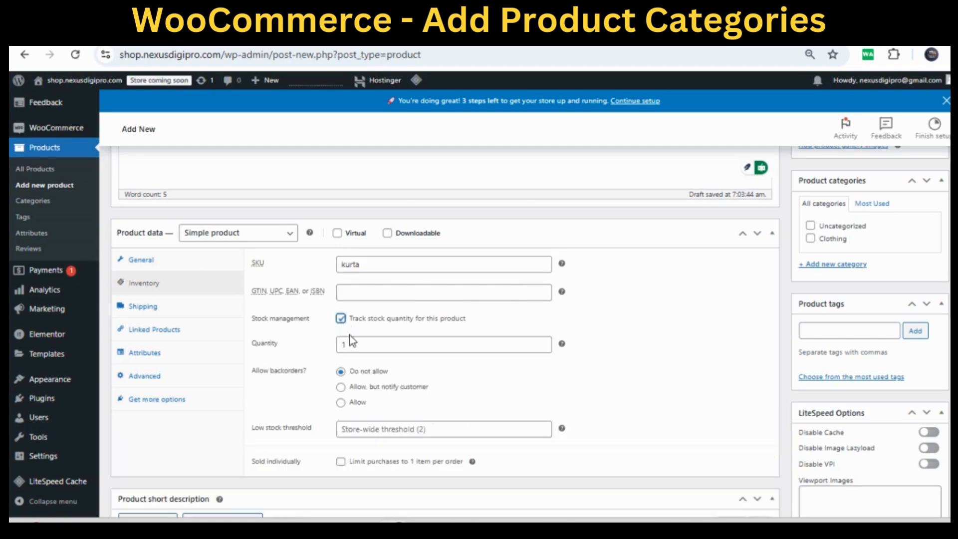
click(358, 343)
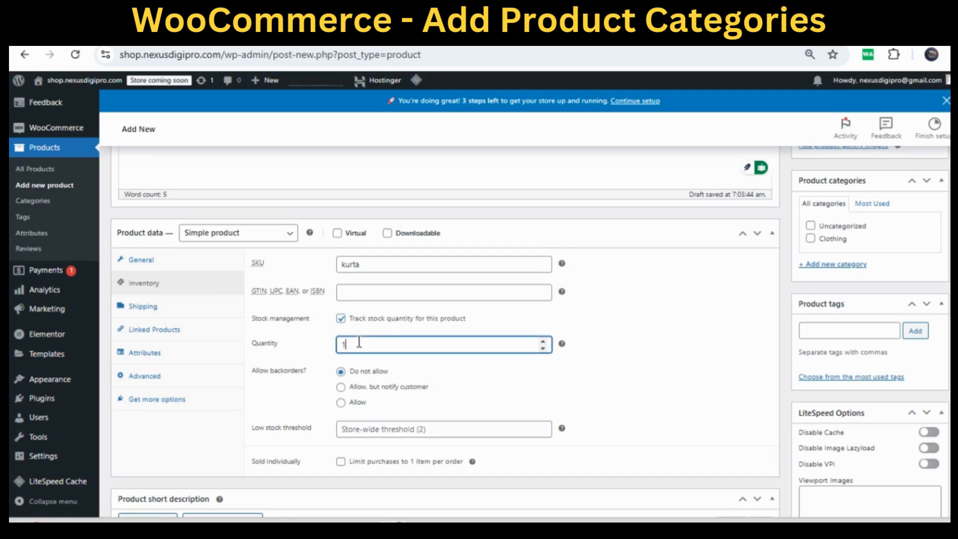
text(5)
click(374, 428)
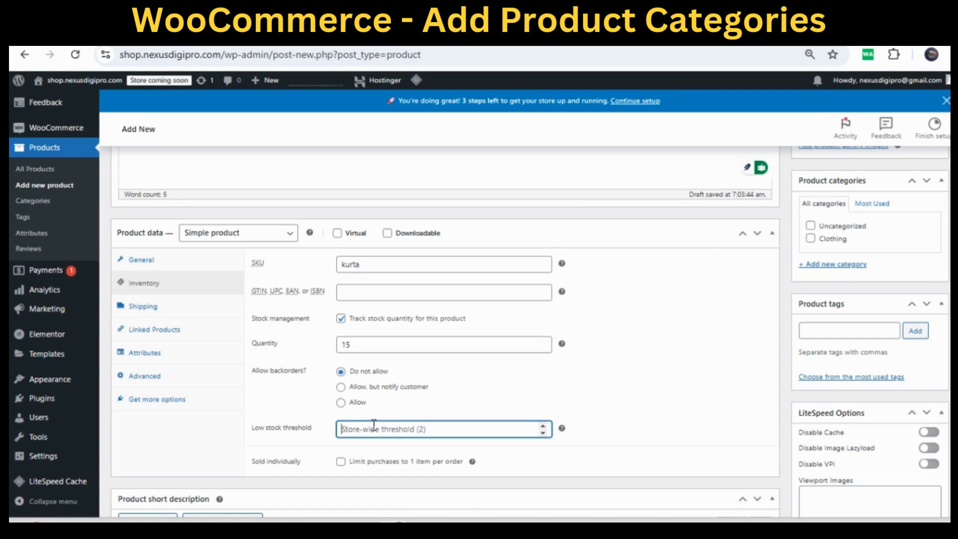
text(6)
Step: Upload womankurta3 from the BG-Images folder and set it as the product image
scroll(627, 402, down, 2)
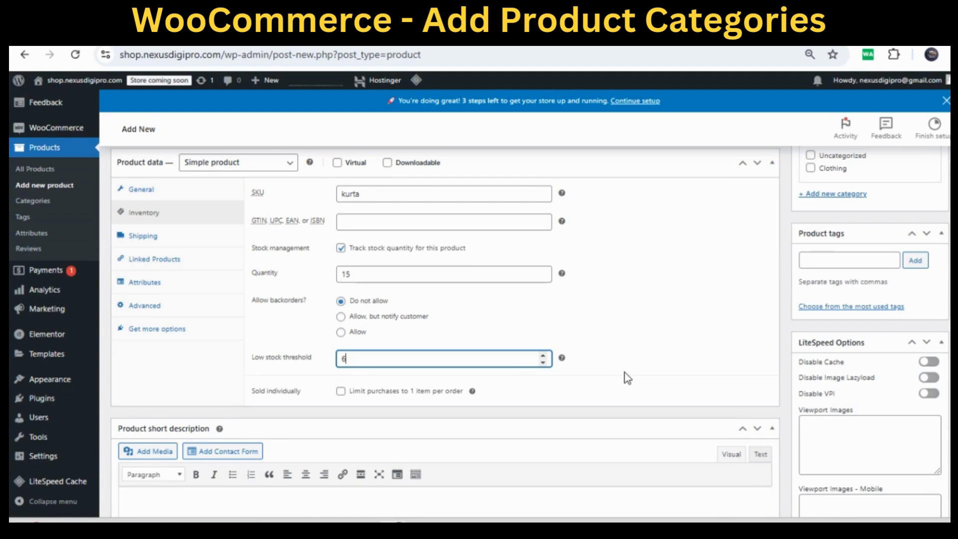
scroll(627, 378, down, 2)
scroll(627, 377, up, 4)
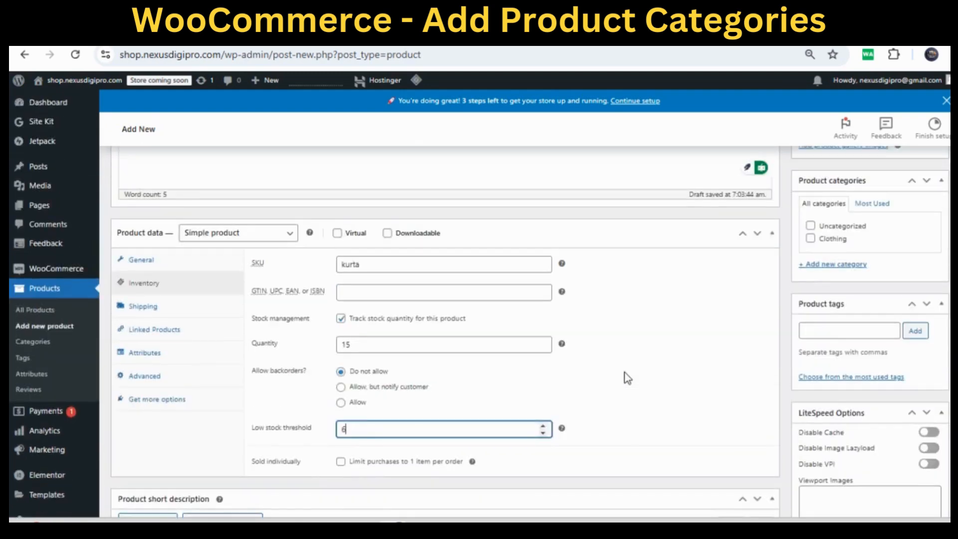
scroll(627, 378, up, 4)
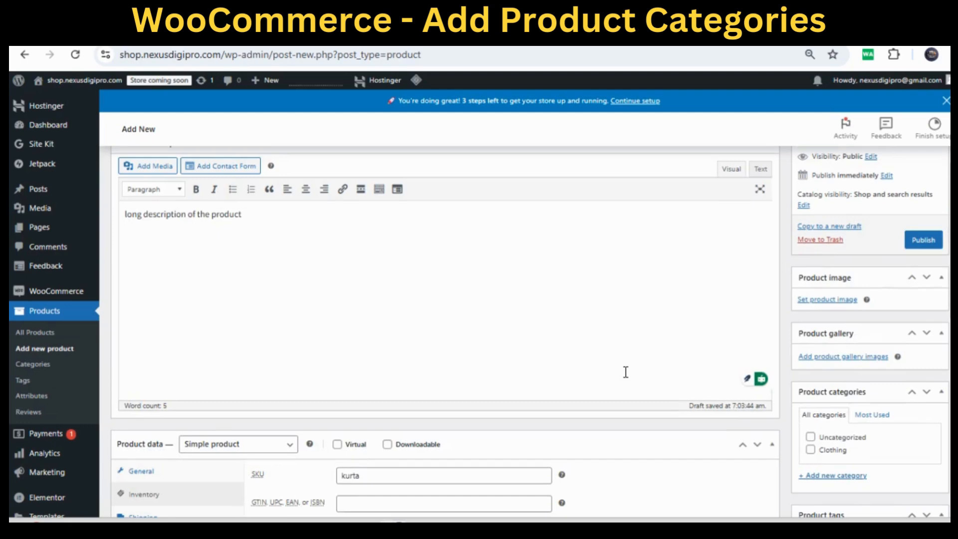
scroll(626, 371, up, 1)
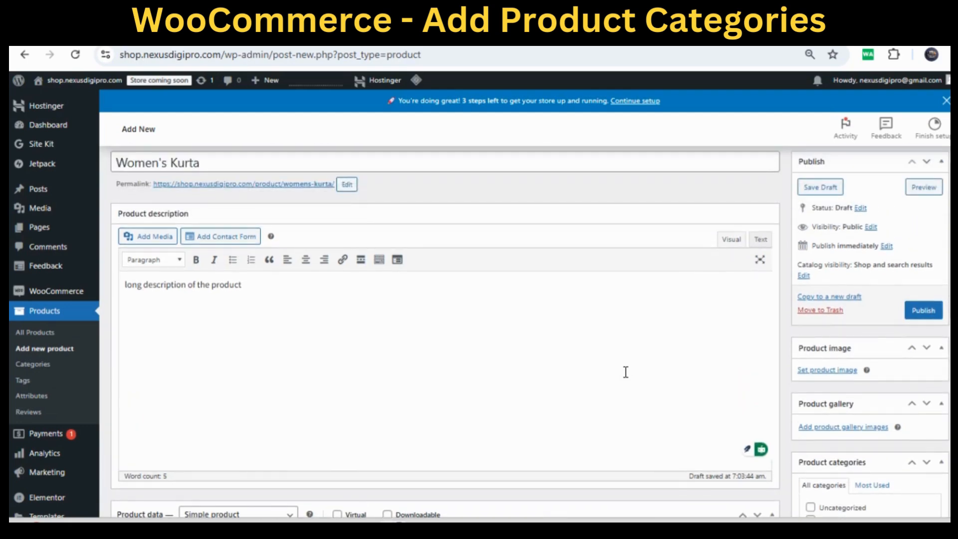
click(835, 373)
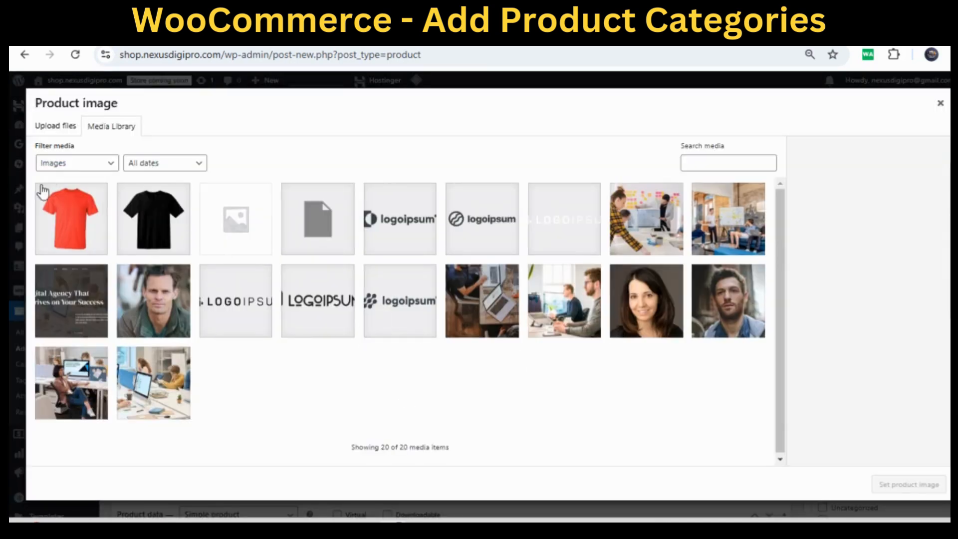
click(58, 127)
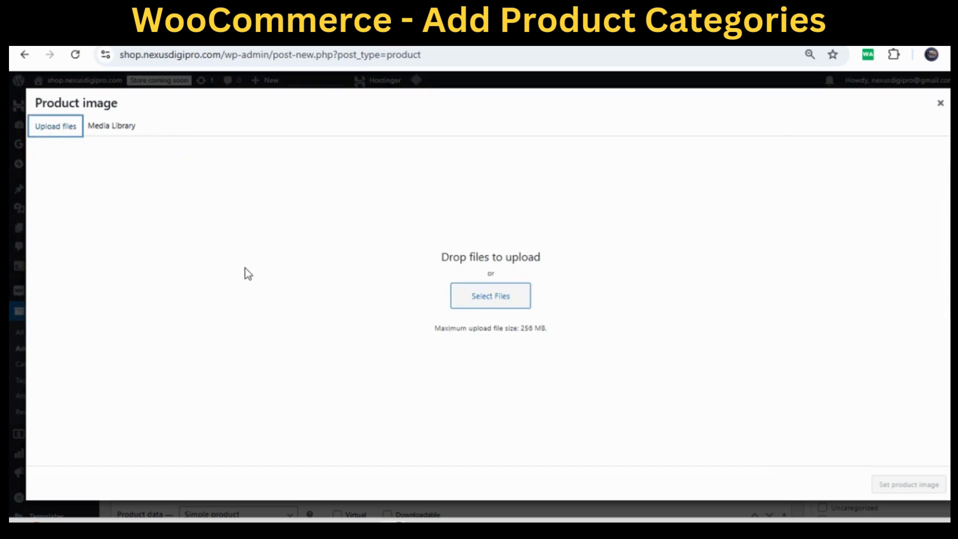
click(472, 302)
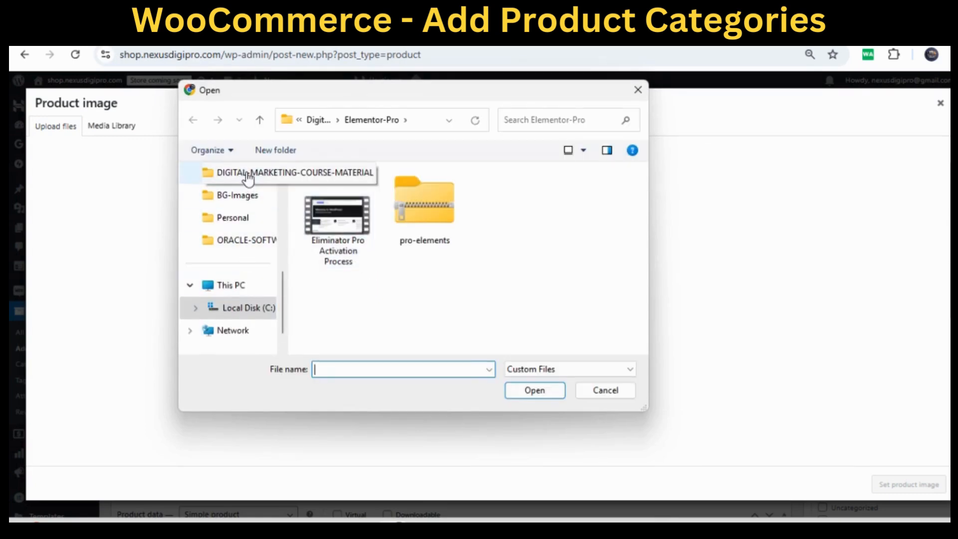
click(247, 197)
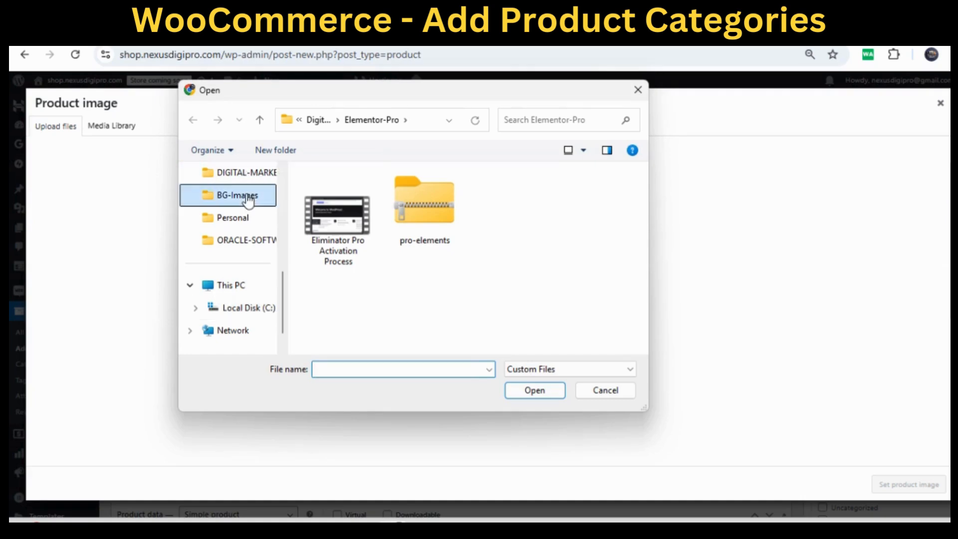
scroll(477, 245, down, 5)
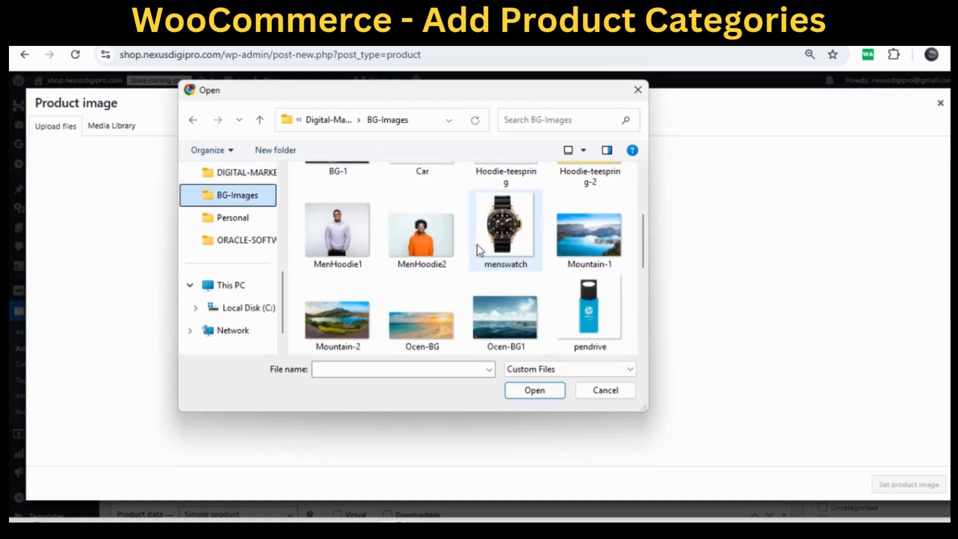
scroll(477, 247, down, 2)
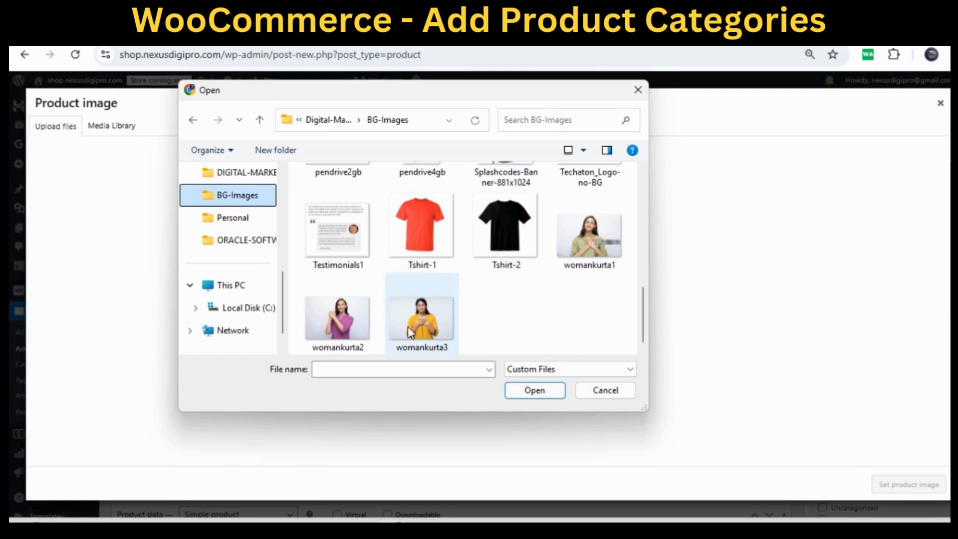
click(437, 317)
click(547, 391)
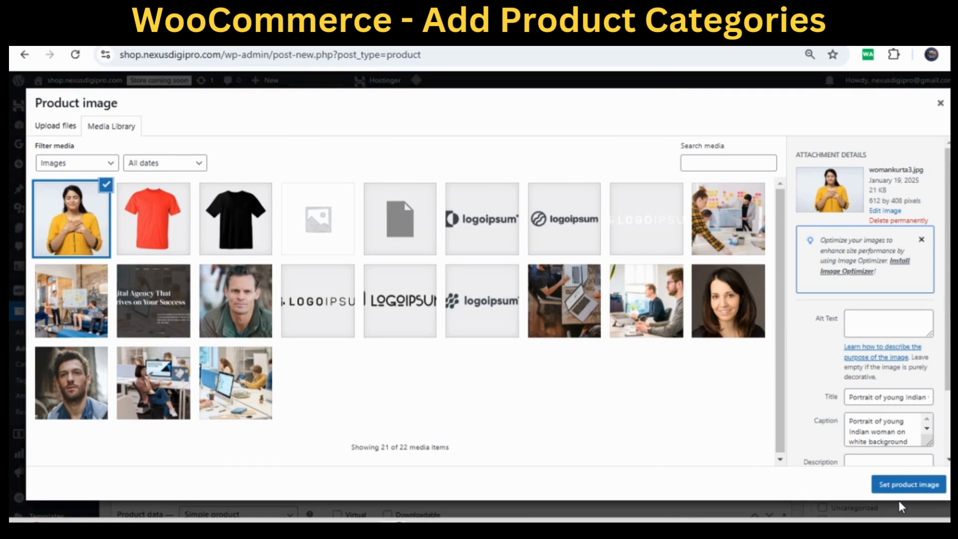
click(906, 485)
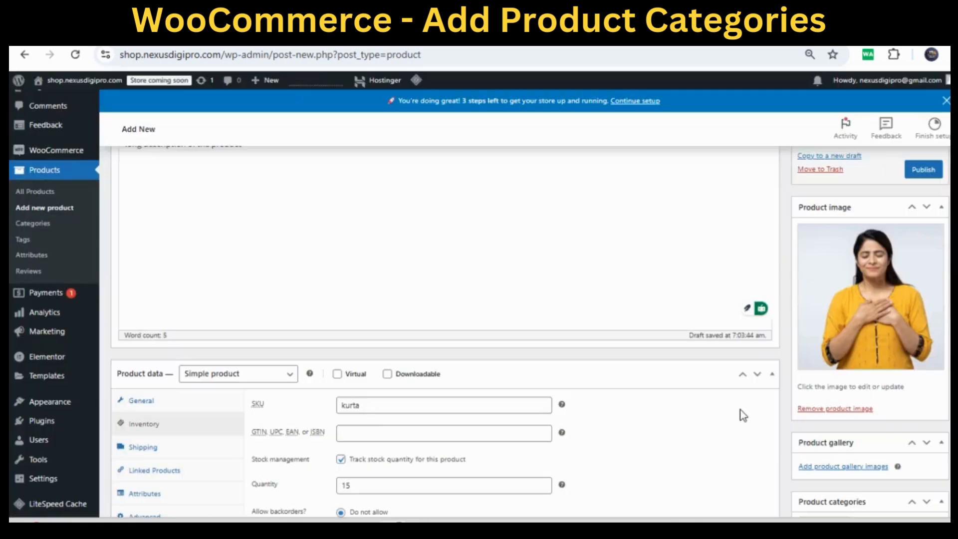
Step: Assign the Women's Kurta product to the Clothing category
scroll(744, 415, down, 2)
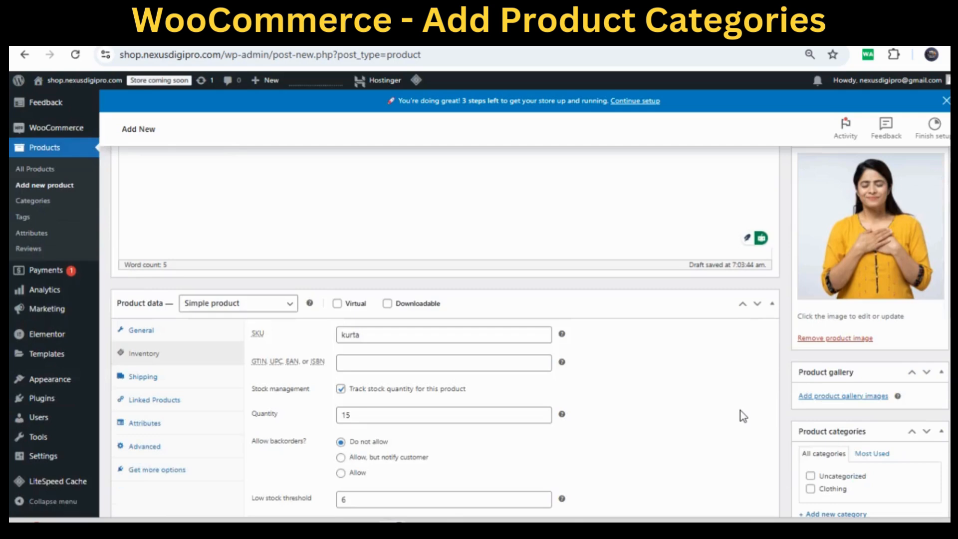
scroll(743, 414, up, 6)
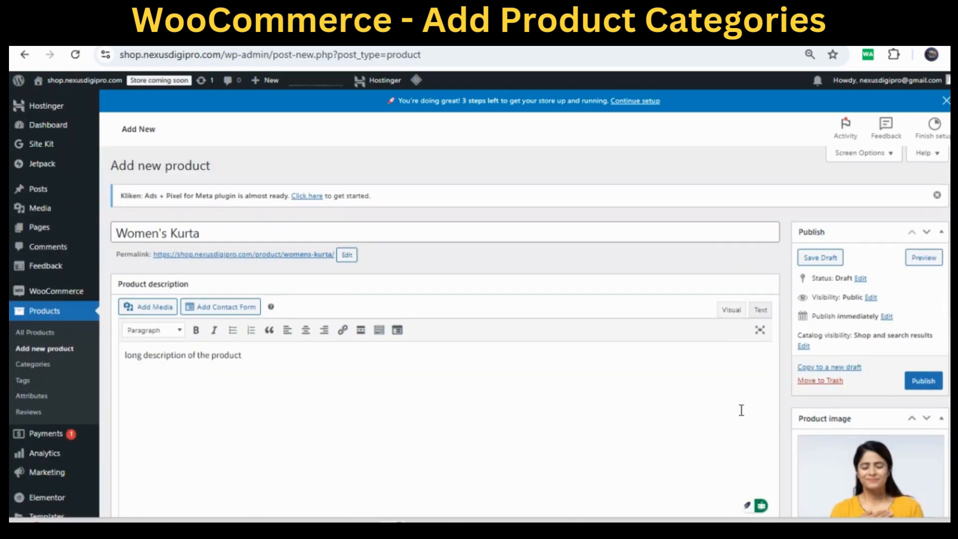
scroll(837, 404, down, 5)
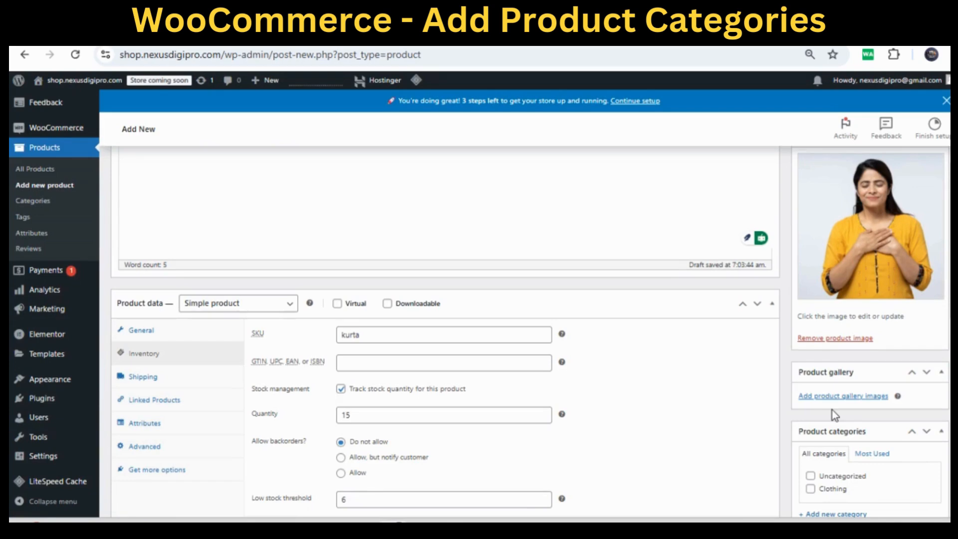
scroll(832, 409, down, 3)
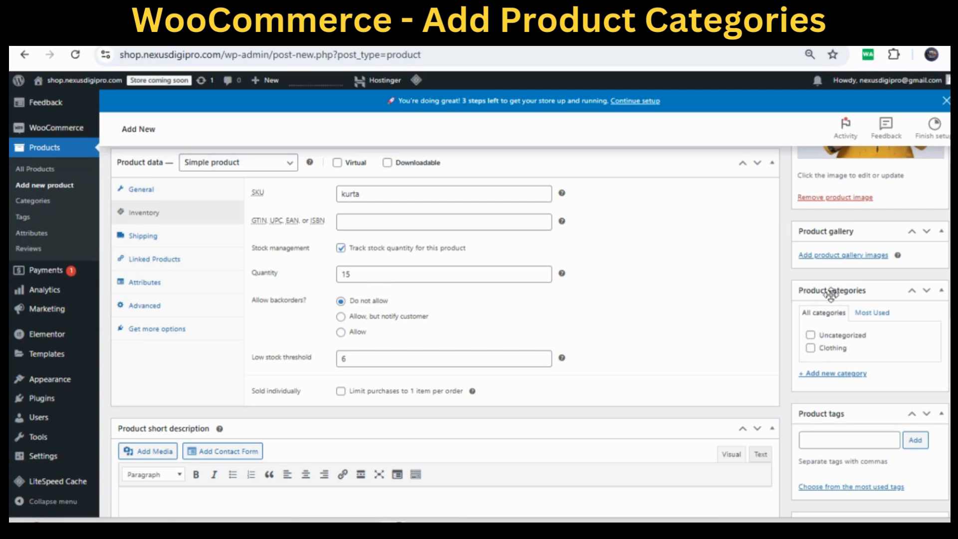
click(811, 348)
Step: Enter "Eey catchin Kurta" as the product short description
scroll(612, 399, down, 3)
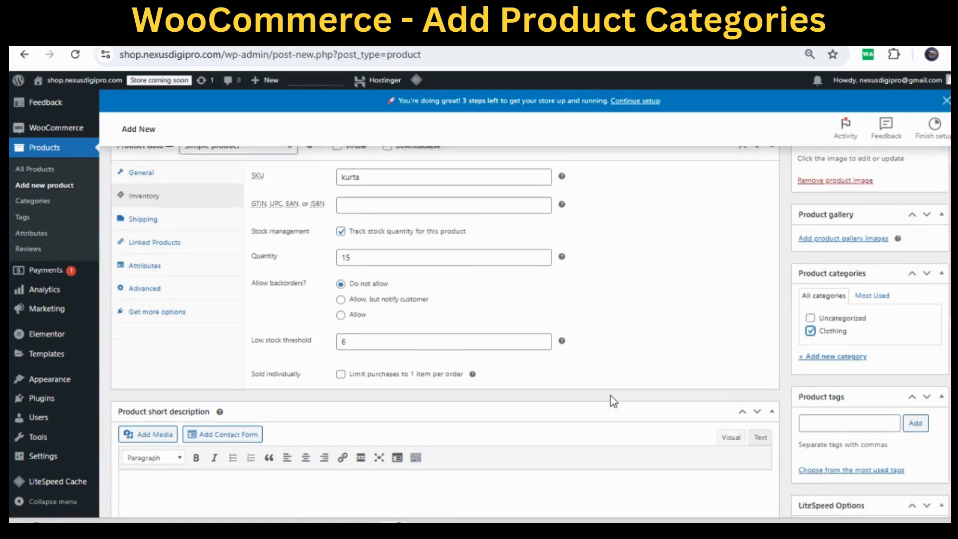
click(297, 376)
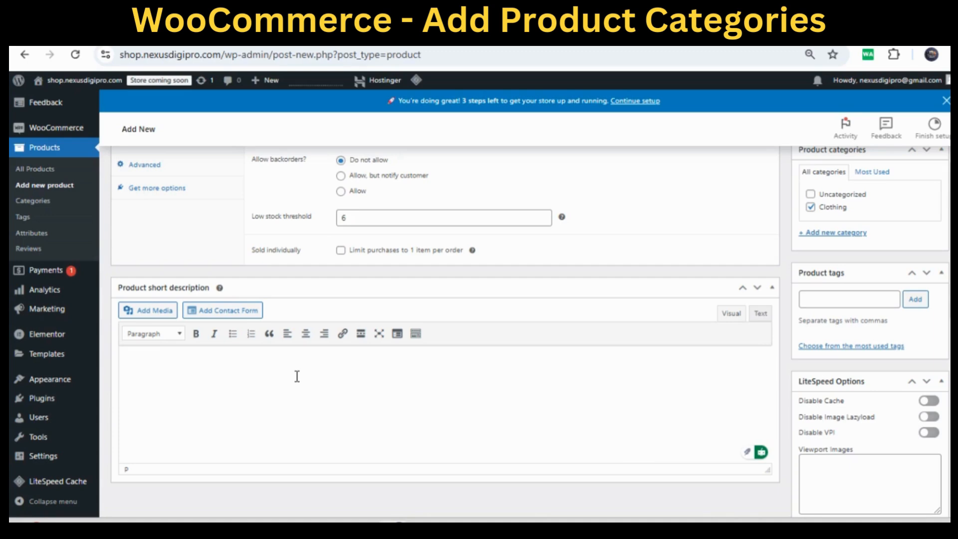
text(Eey catchin Kurta)
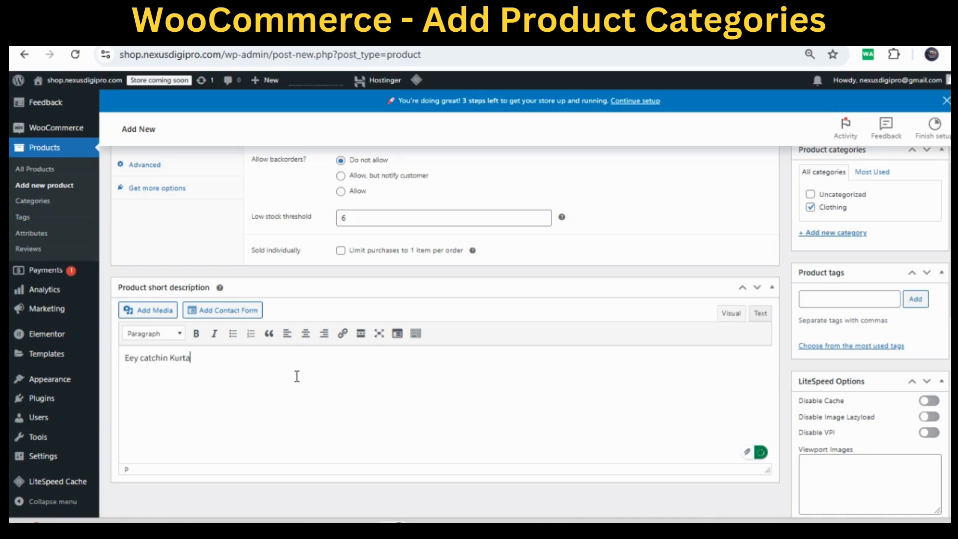
Step: Publish the Women's Kurta product
scroll(342, 405, up, 5)
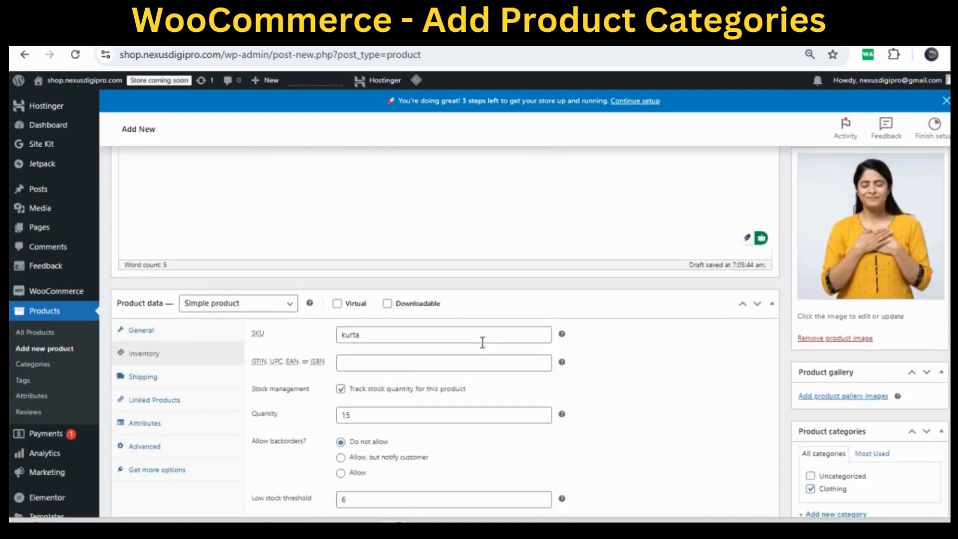
scroll(483, 343, up, 5)
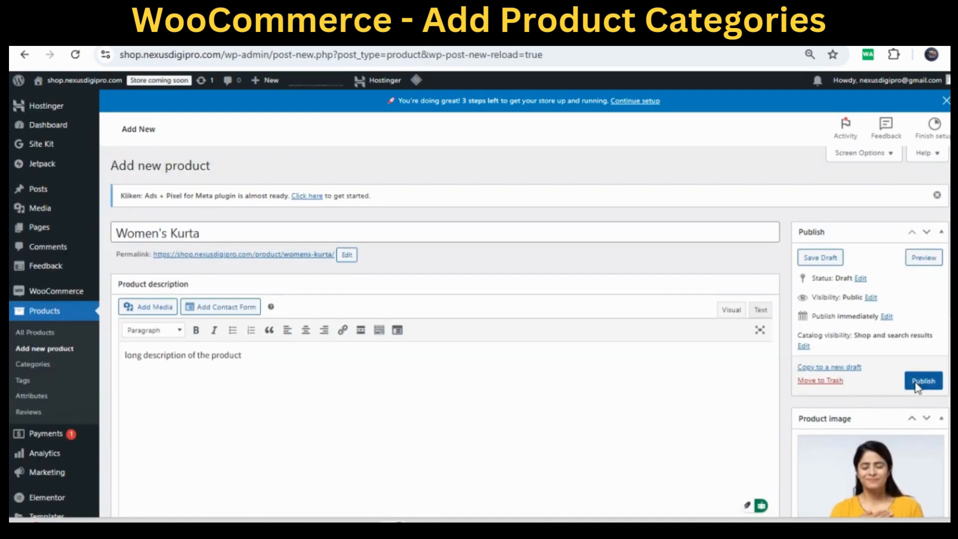
click(917, 384)
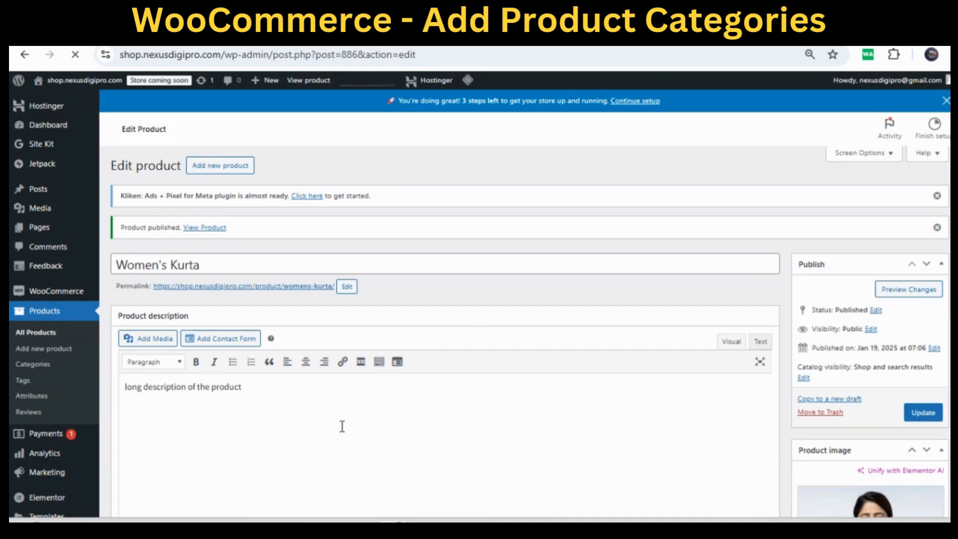
Step: View the published Women's Kurta page in the store and check the category listed under its details
click(214, 228)
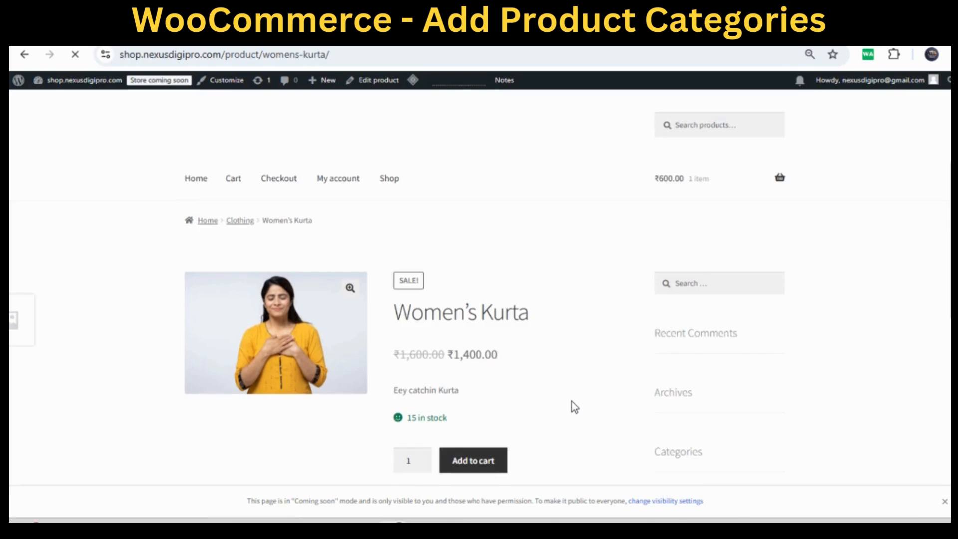
scroll(572, 401, down, 2)
scroll(571, 401, down, 3)
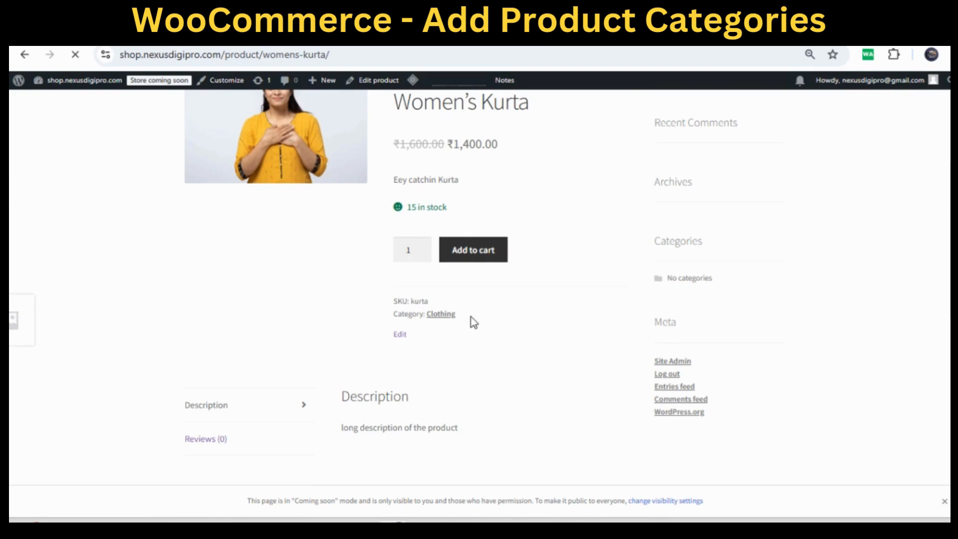
triple_click(397, 318)
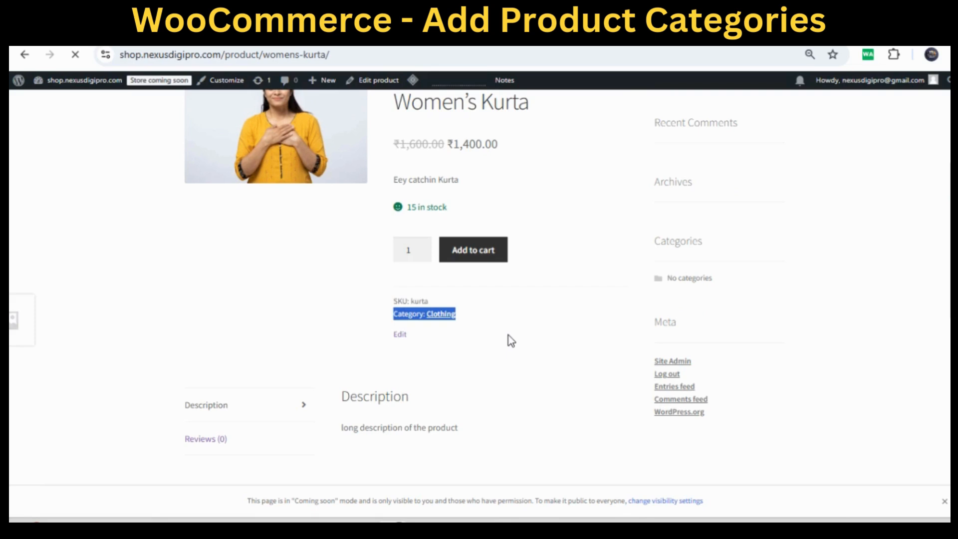
click(508, 335)
scroll(441, 392, up, 2)
Step: Open the Clothing category page from the product's category link and look through the available sorting options
click(441, 385)
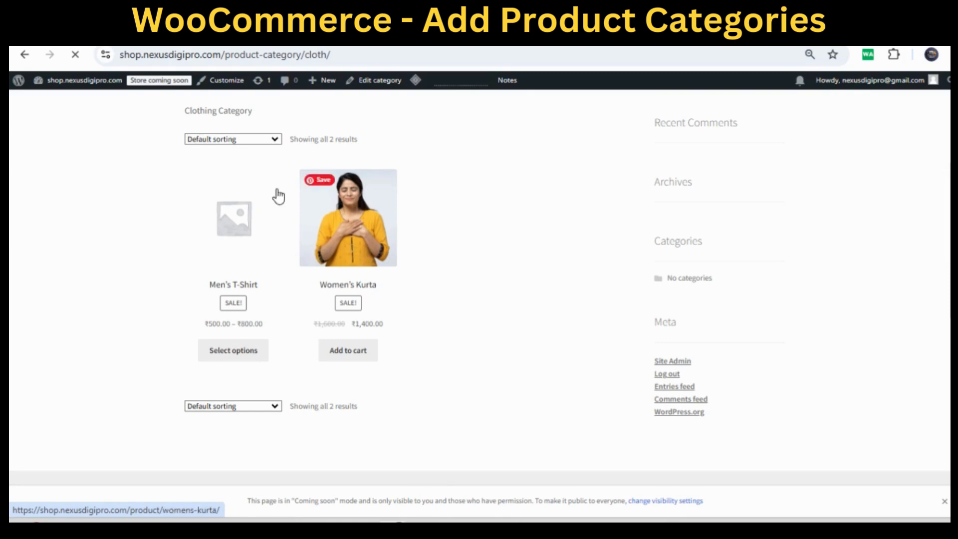
click(272, 140)
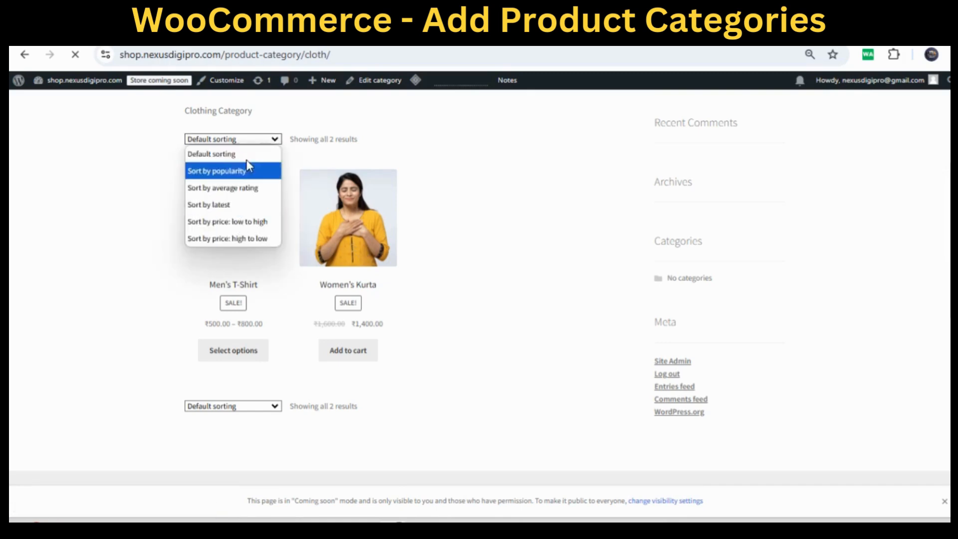
click(497, 219)
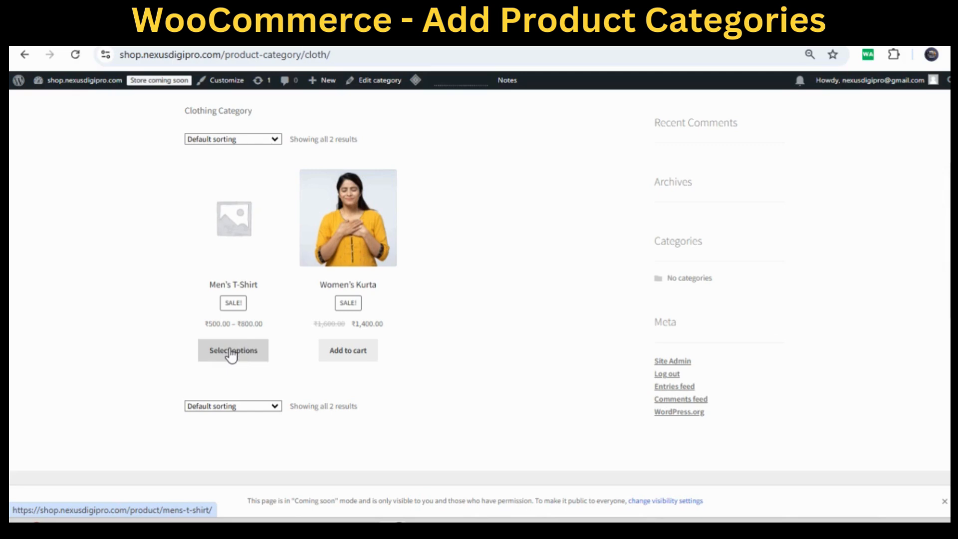
Step: Open the Men's T-Shirt from the Clothing category page, choose color Black and size Medium, and review the variation's details
click(230, 352)
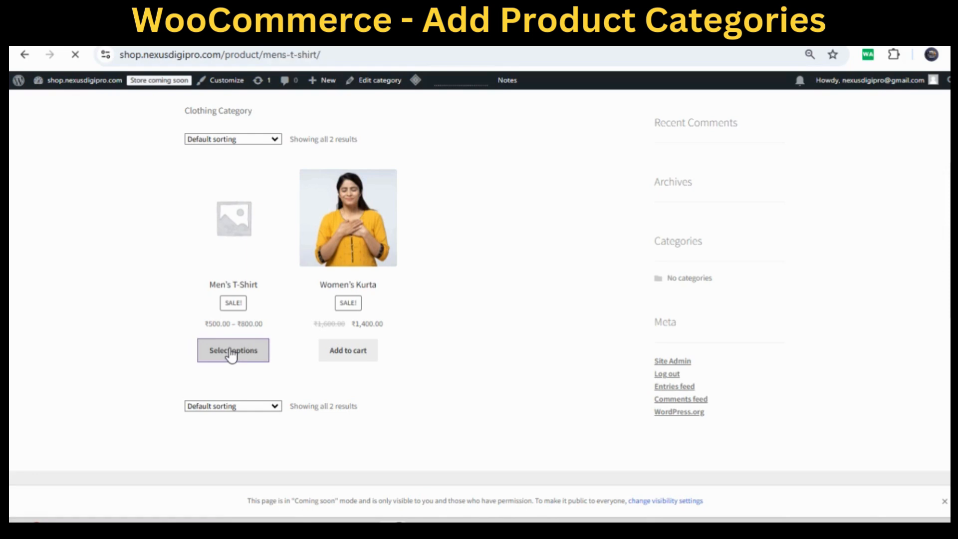
scroll(521, 357, down, 3)
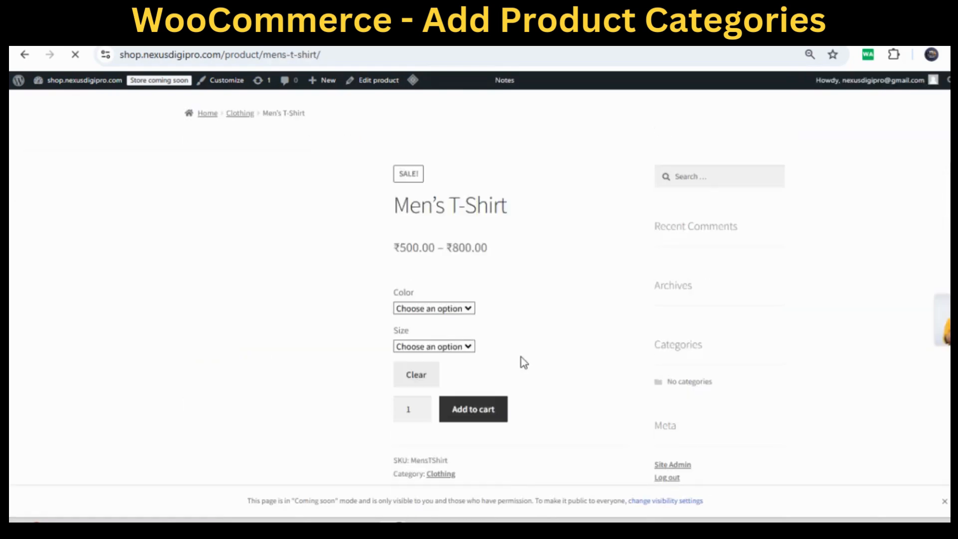
click(471, 276)
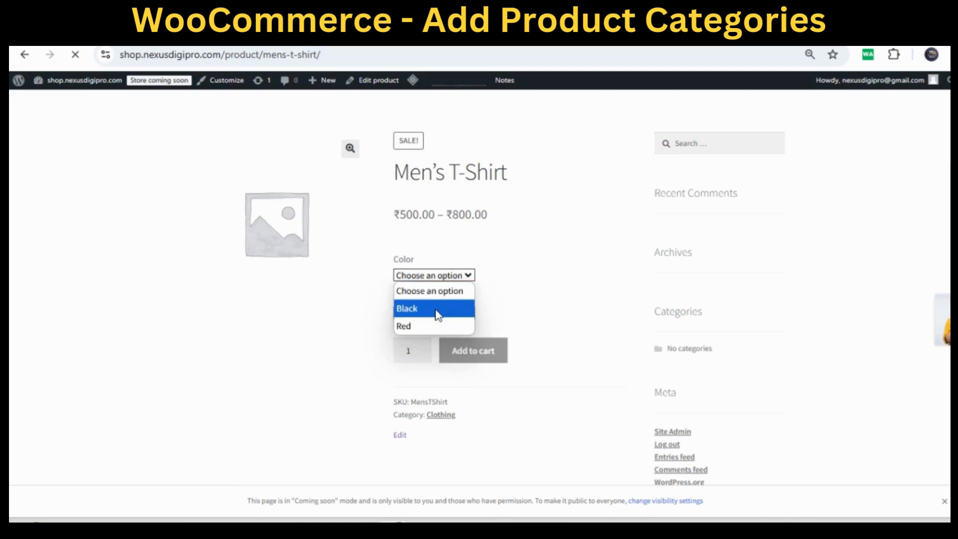
click(439, 308)
click(439, 314)
click(428, 346)
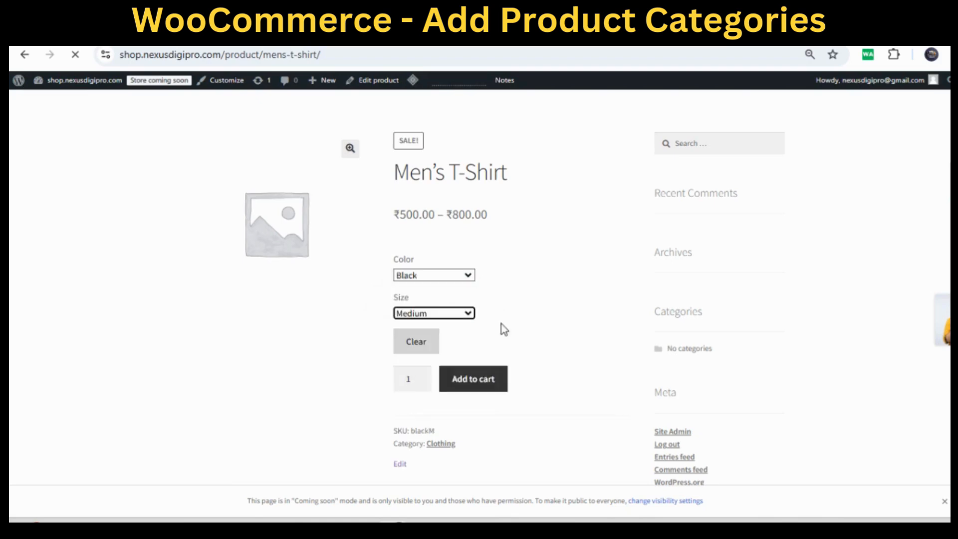
scroll(562, 346, down, 3)
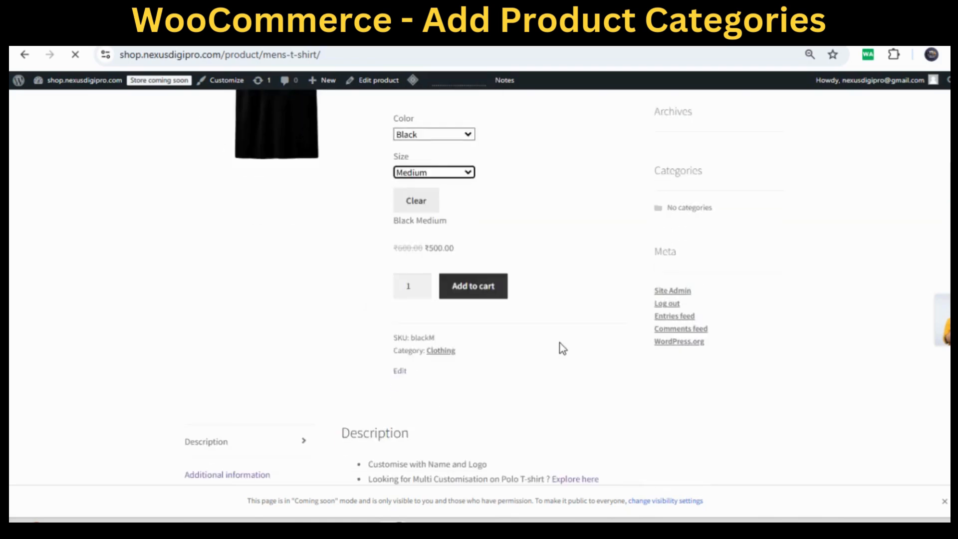
scroll(562, 346, up, 3)
scroll(562, 346, down, 2)
scroll(560, 345, down, 2)
Step: Return to the Clothing category through the T-shirt's category link, then open the Women's Kurta product and review its page
click(441, 351)
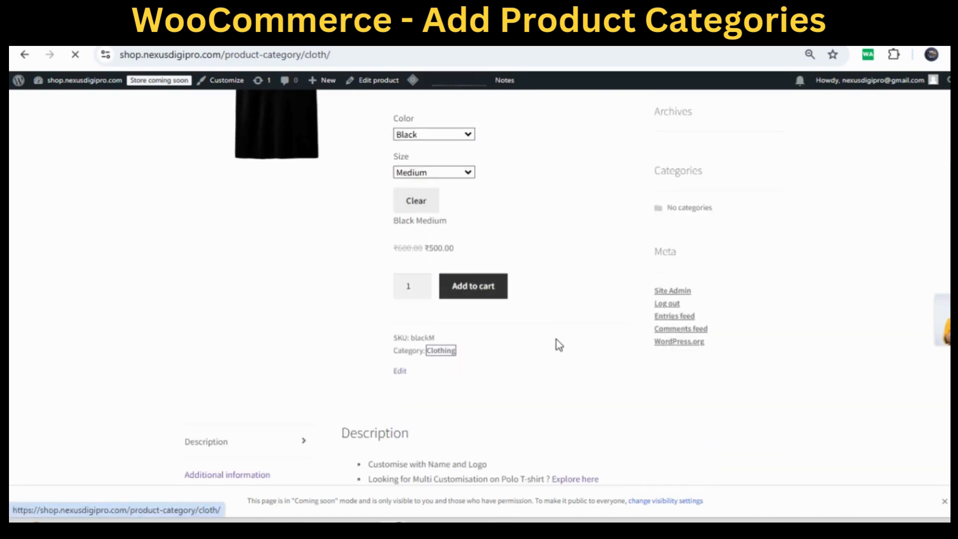
scroll(555, 340, down, 4)
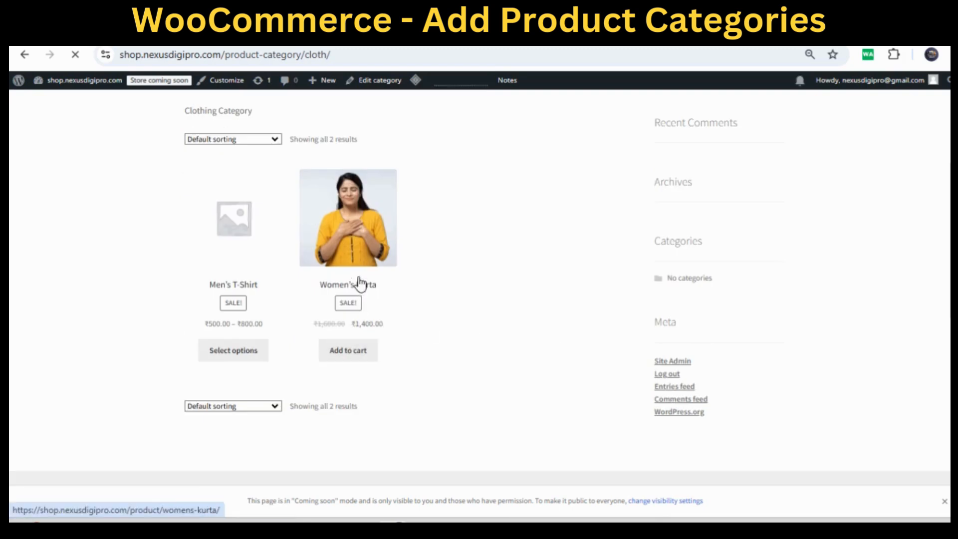
click(367, 242)
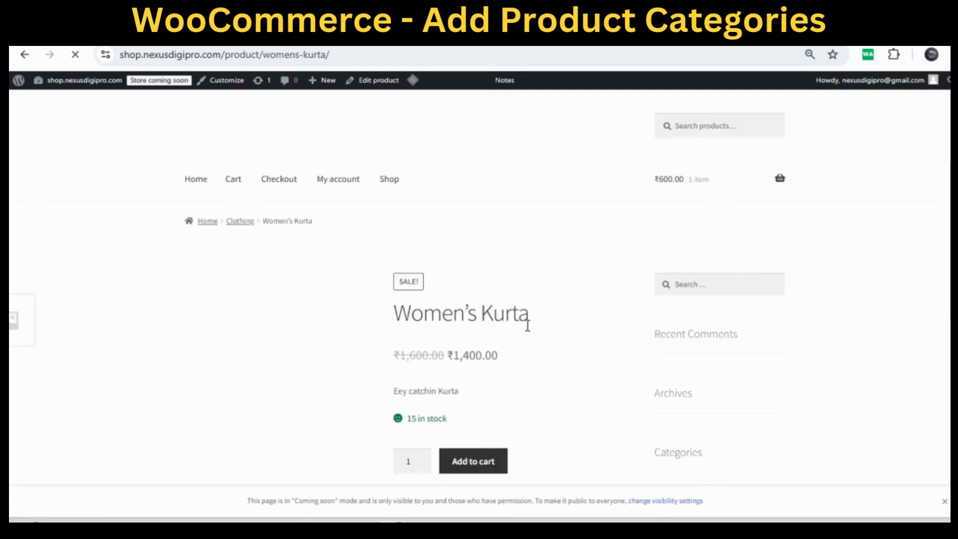
scroll(529, 336, down, 3)
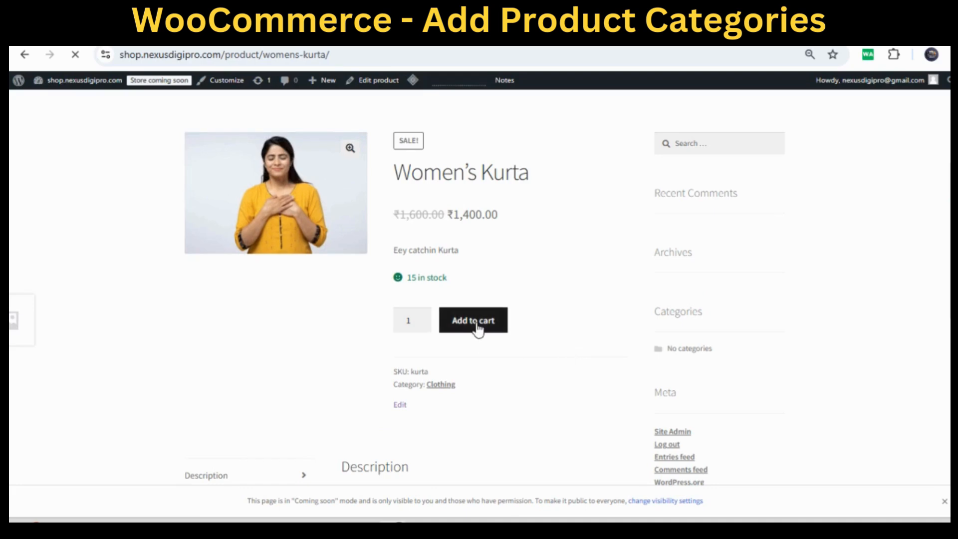
scroll(559, 324, up, 3)
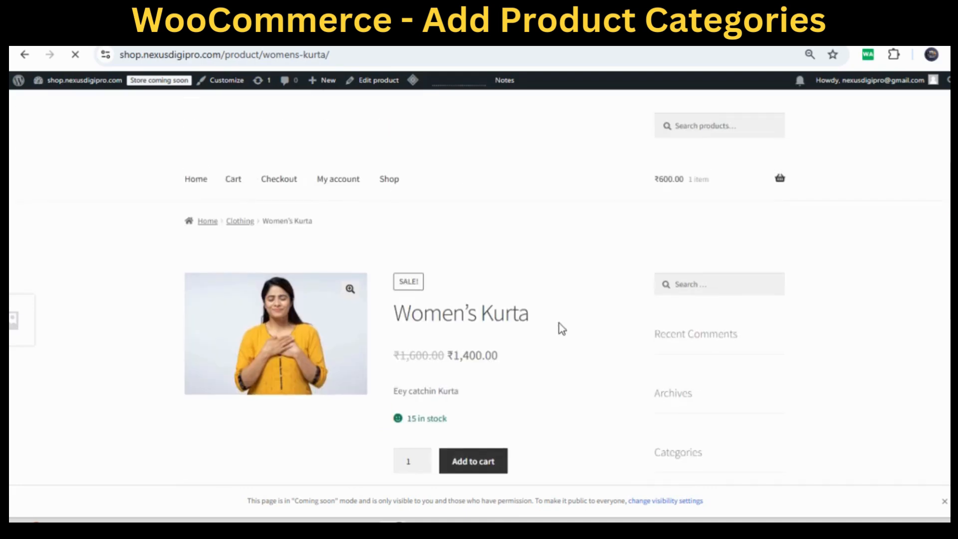